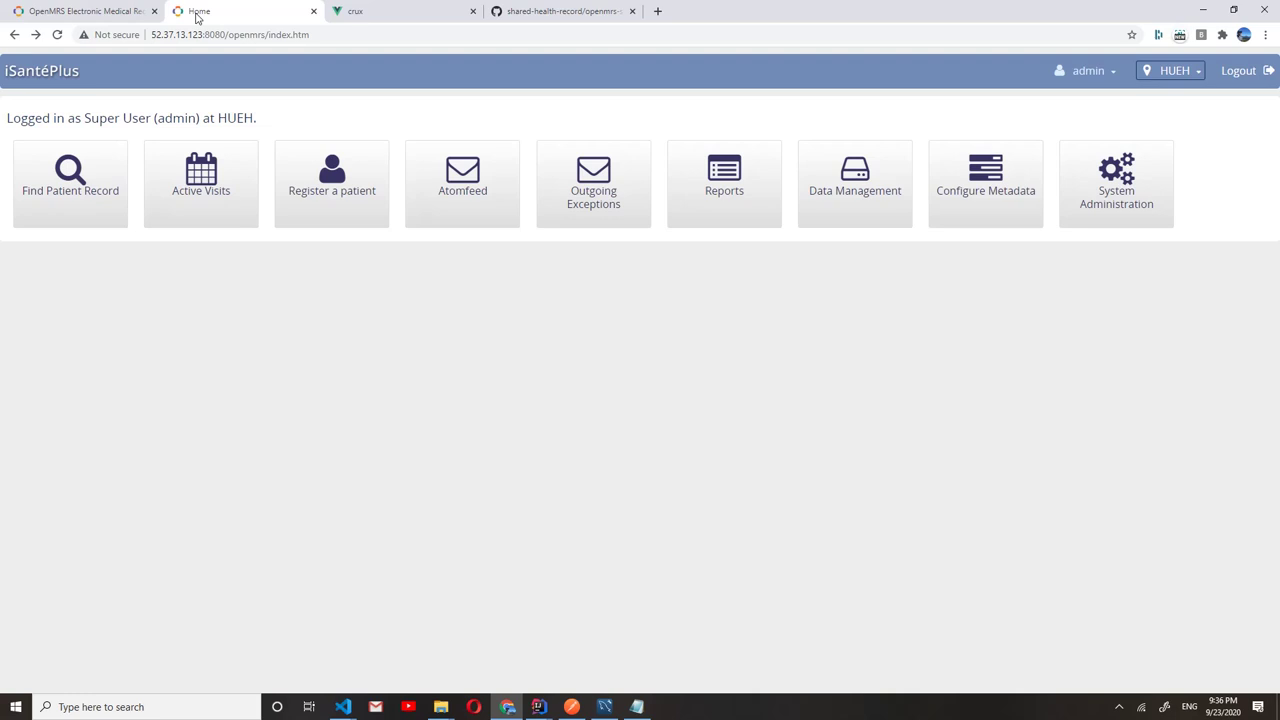
# Review the patient's chart in the isanteplusdemo.com instance and the SHR workflow instructions on GitHub.
pyautogui.click(115, 17)
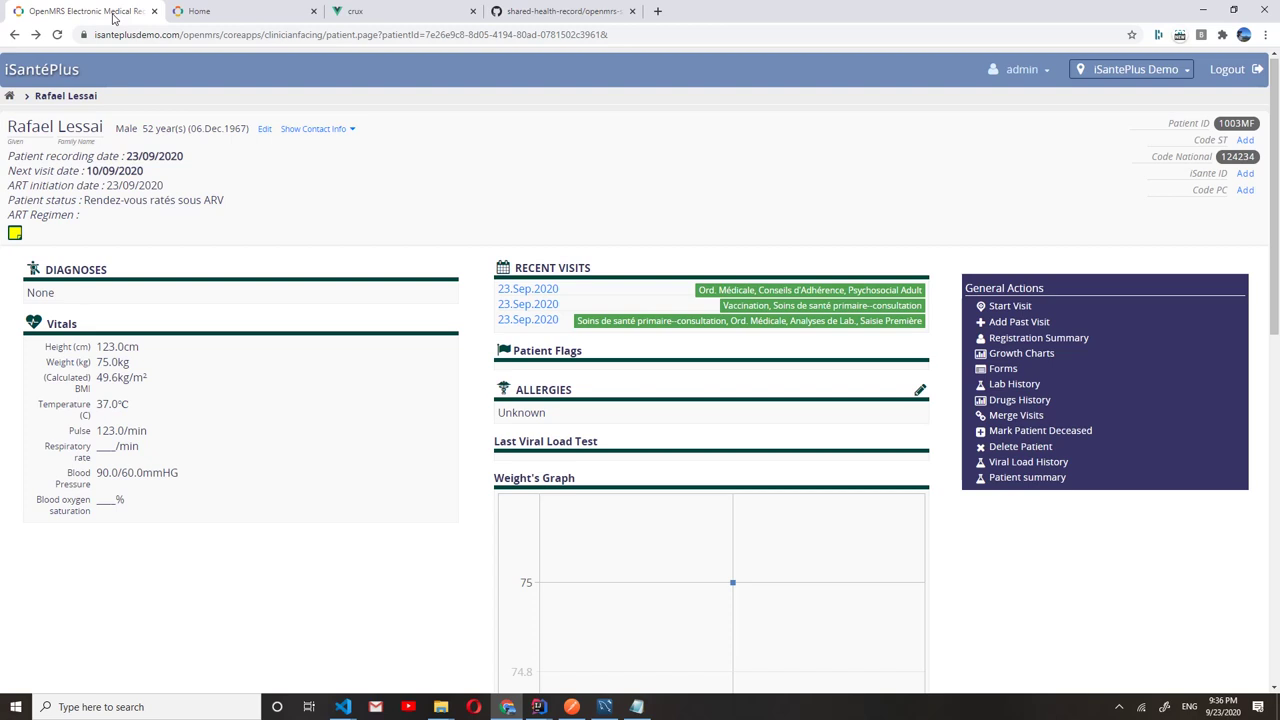
pyautogui.click(533, 20)
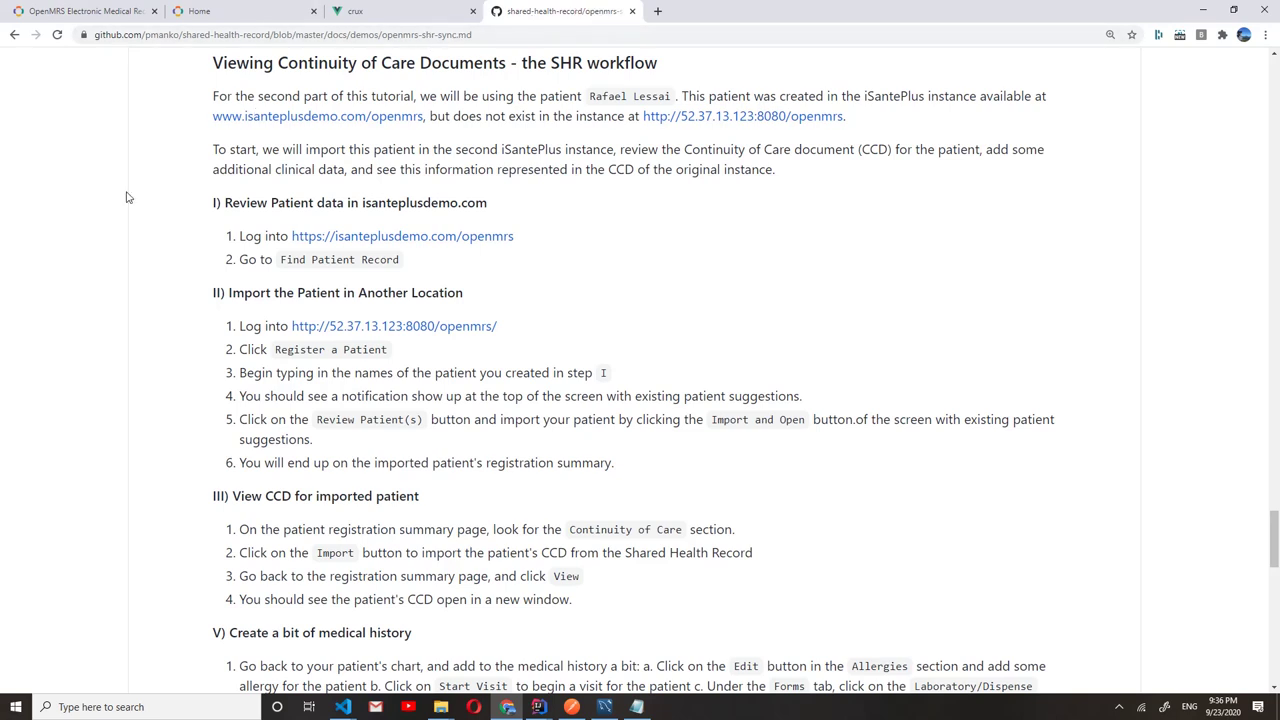
pyautogui.click(88, 14)
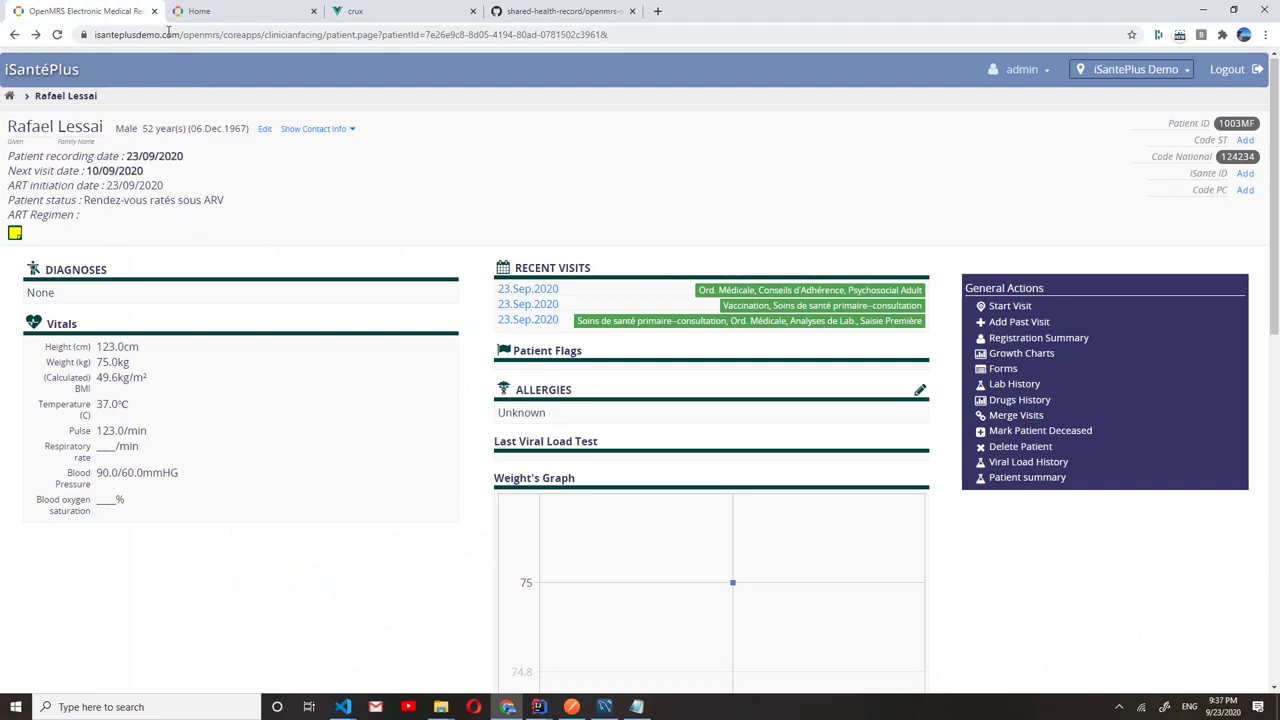
# Start registering a patient in the HUEH instance and enter the beginning of the existing patient's given and family names.
pyautogui.click(239, 12)
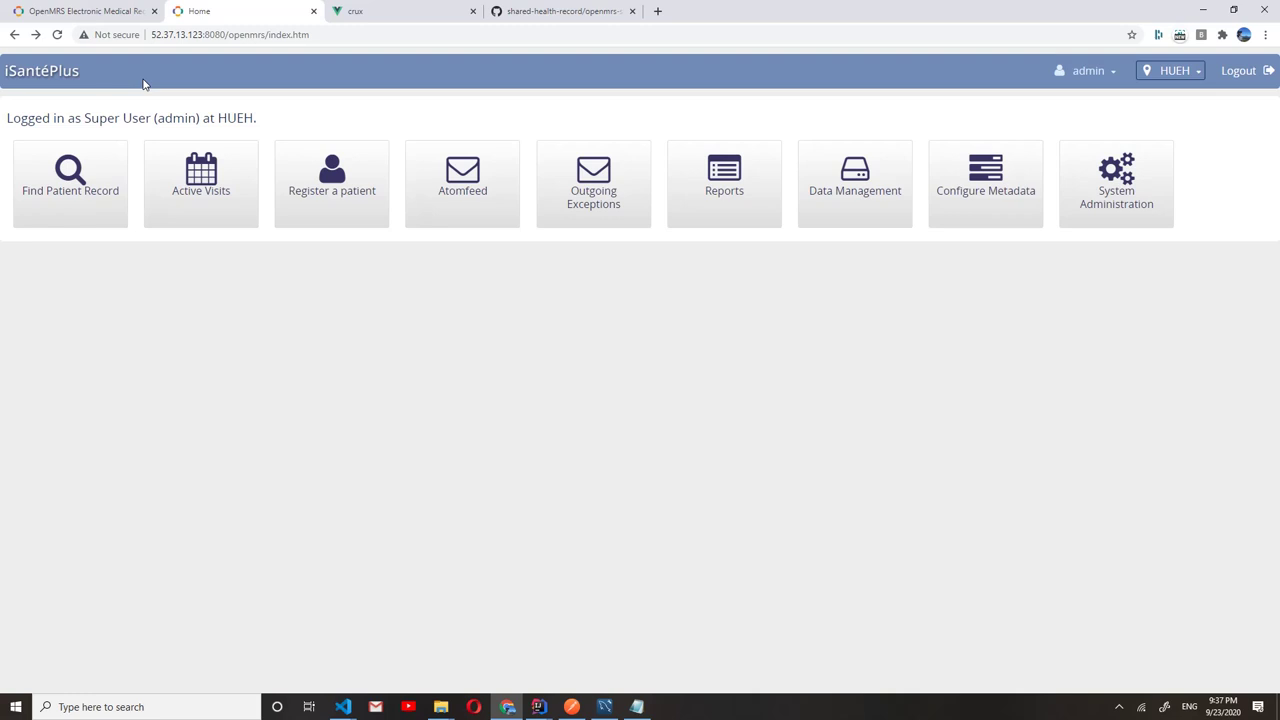
pyautogui.click(340, 172)
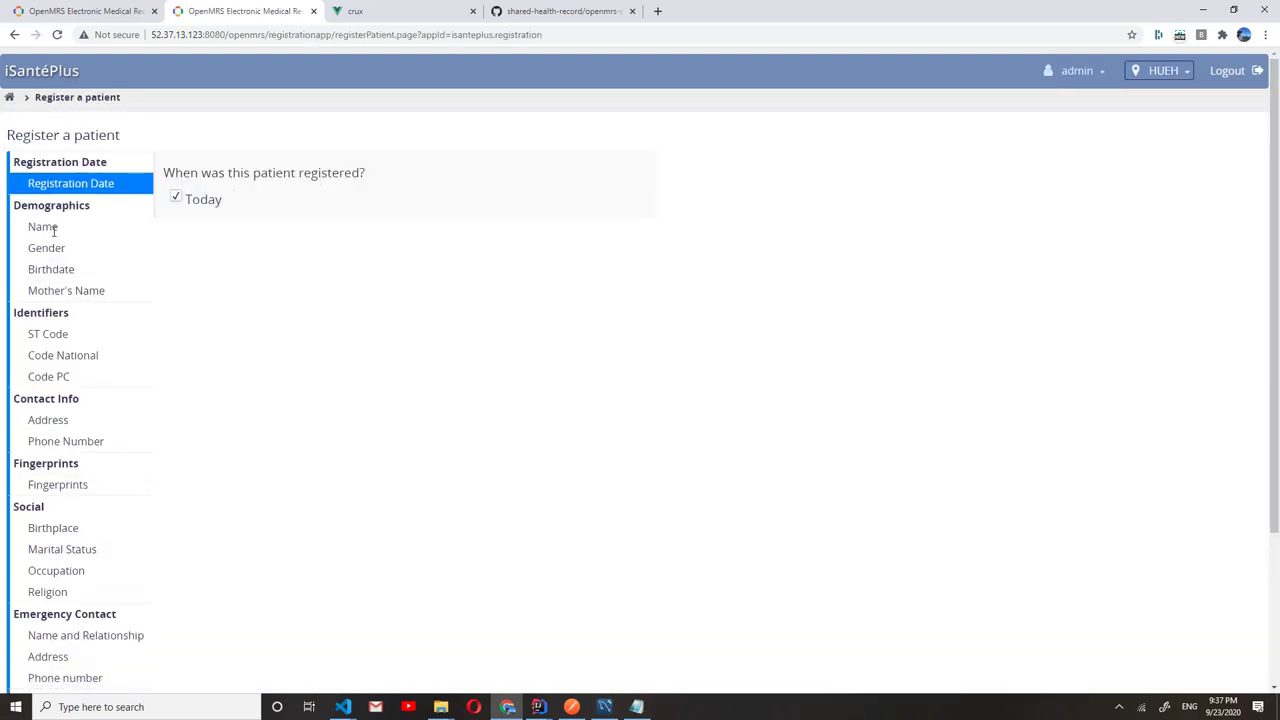
pyautogui.click(43, 228)
pyautogui.click(176, 230)
pyautogui.write('Raf')
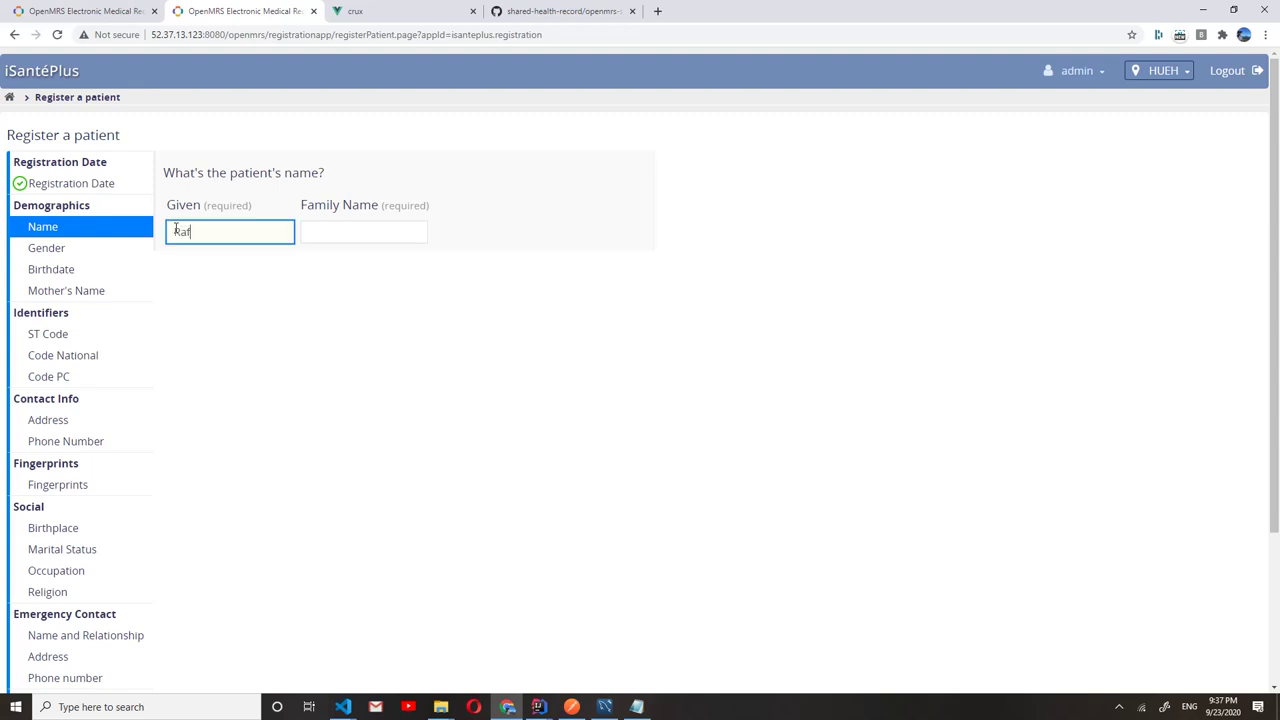
pyautogui.press('Tab')
pyautogui.write('L')
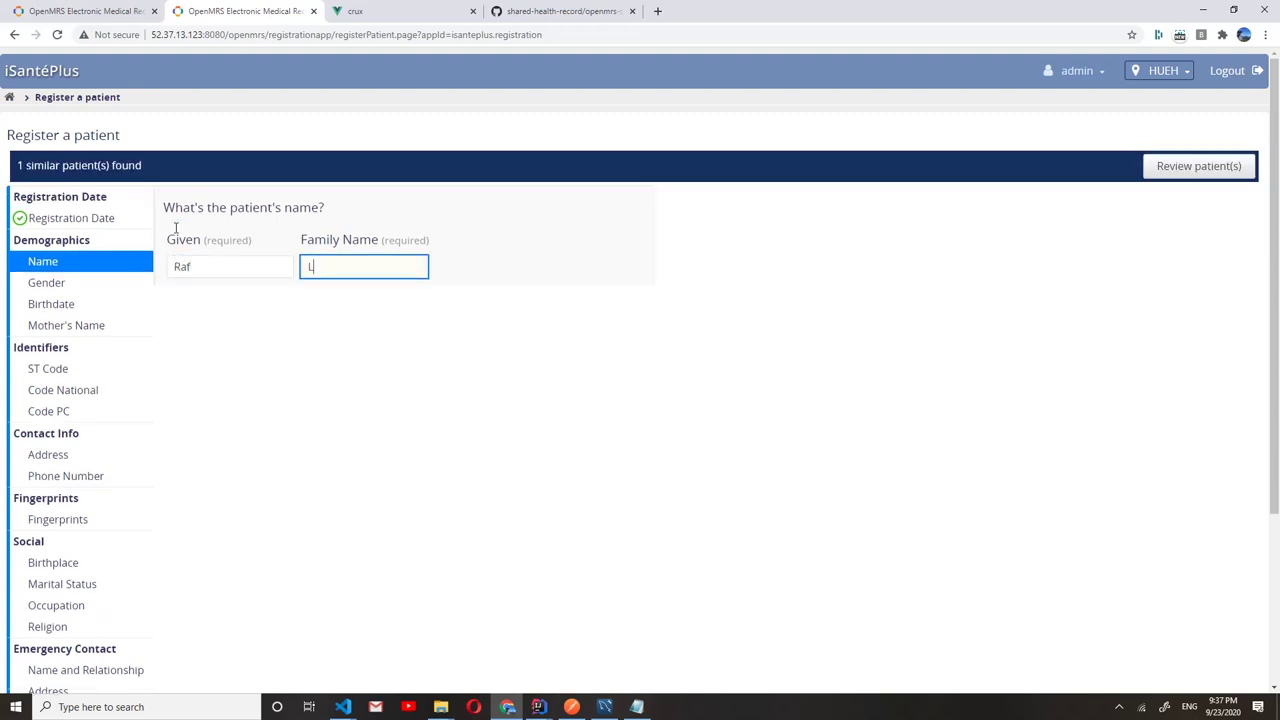
# Import and open the similar patient's record, and import their Continuity of Care Document with the download confirmed.
pyautogui.click(1176, 175)
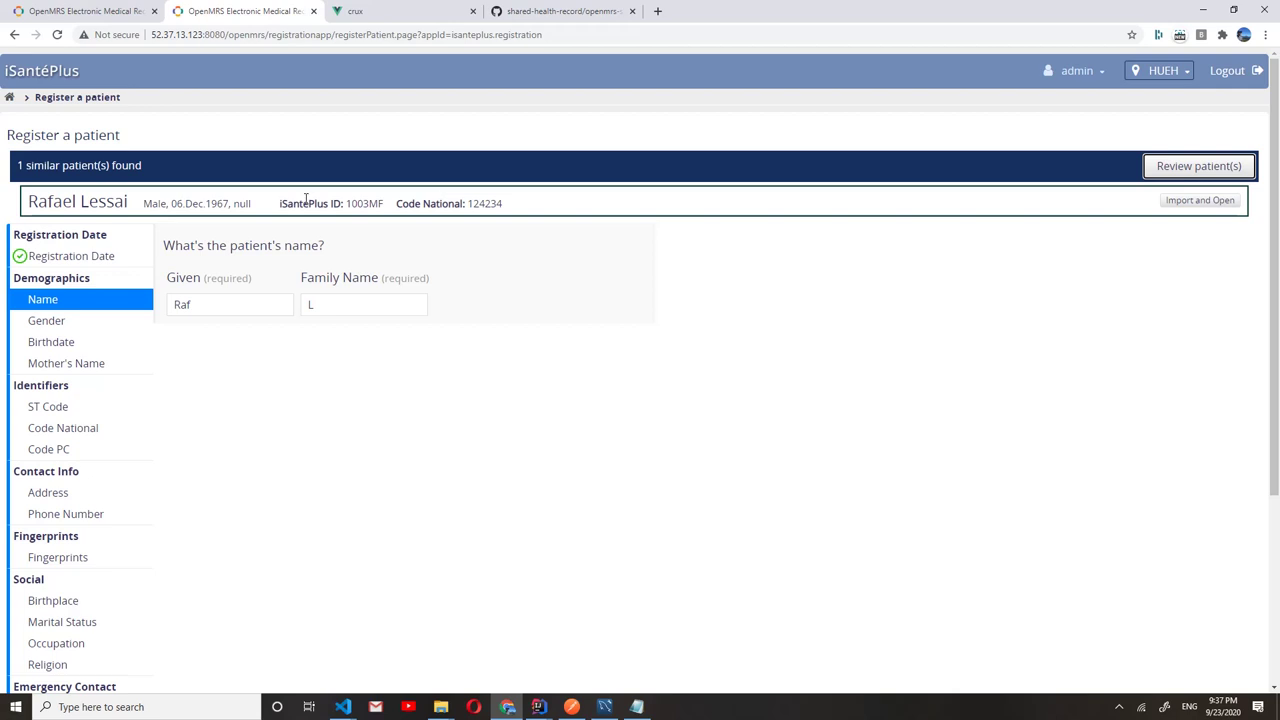
pyautogui.click(1177, 204)
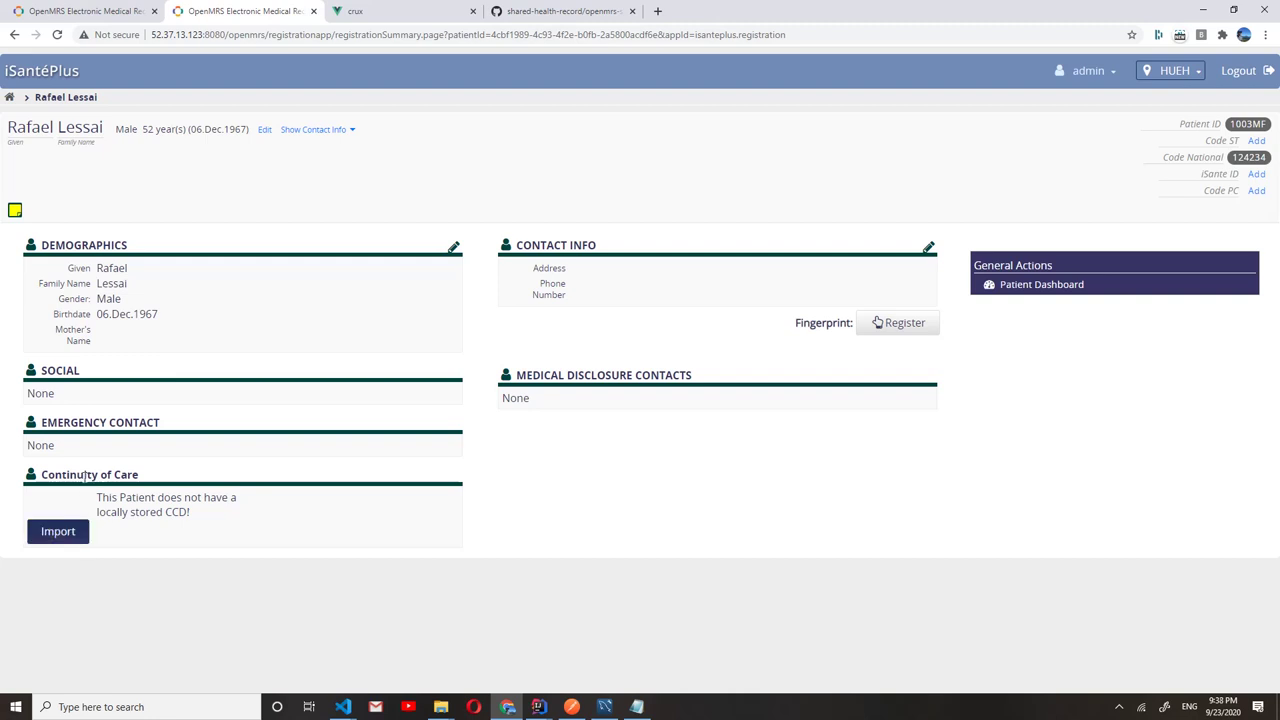
pyautogui.click(60, 530)
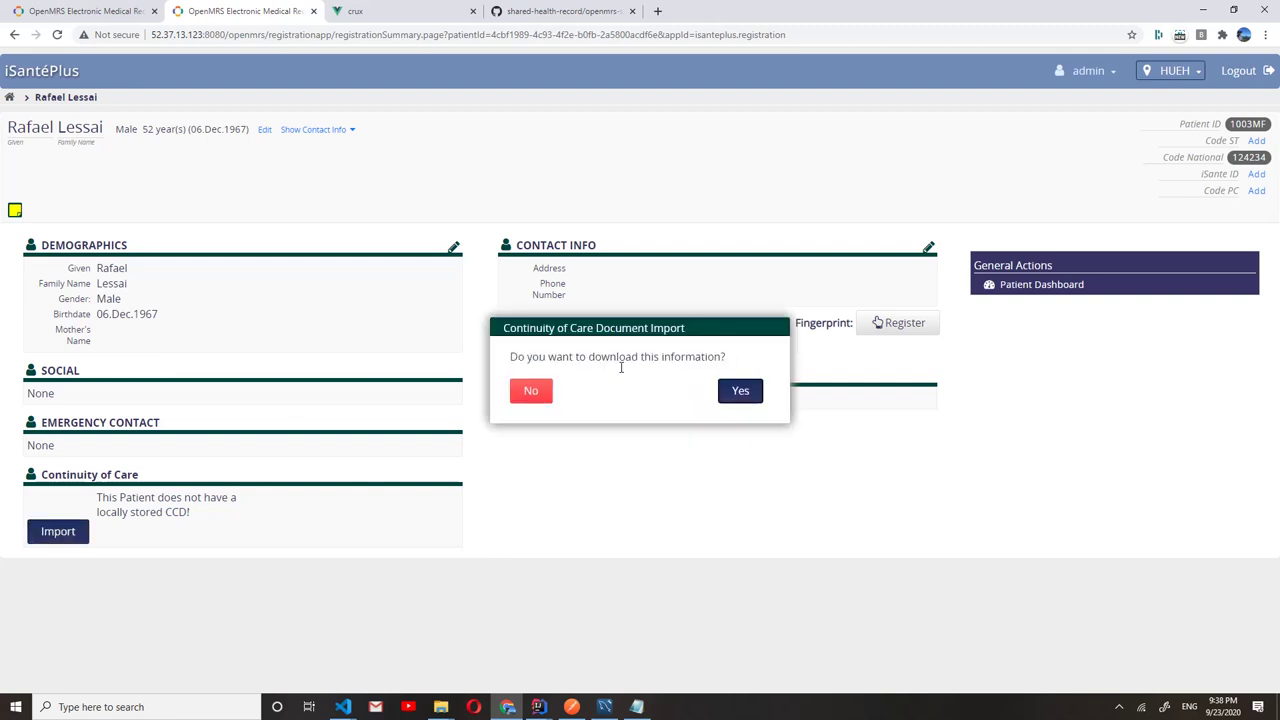
pyautogui.click(738, 392)
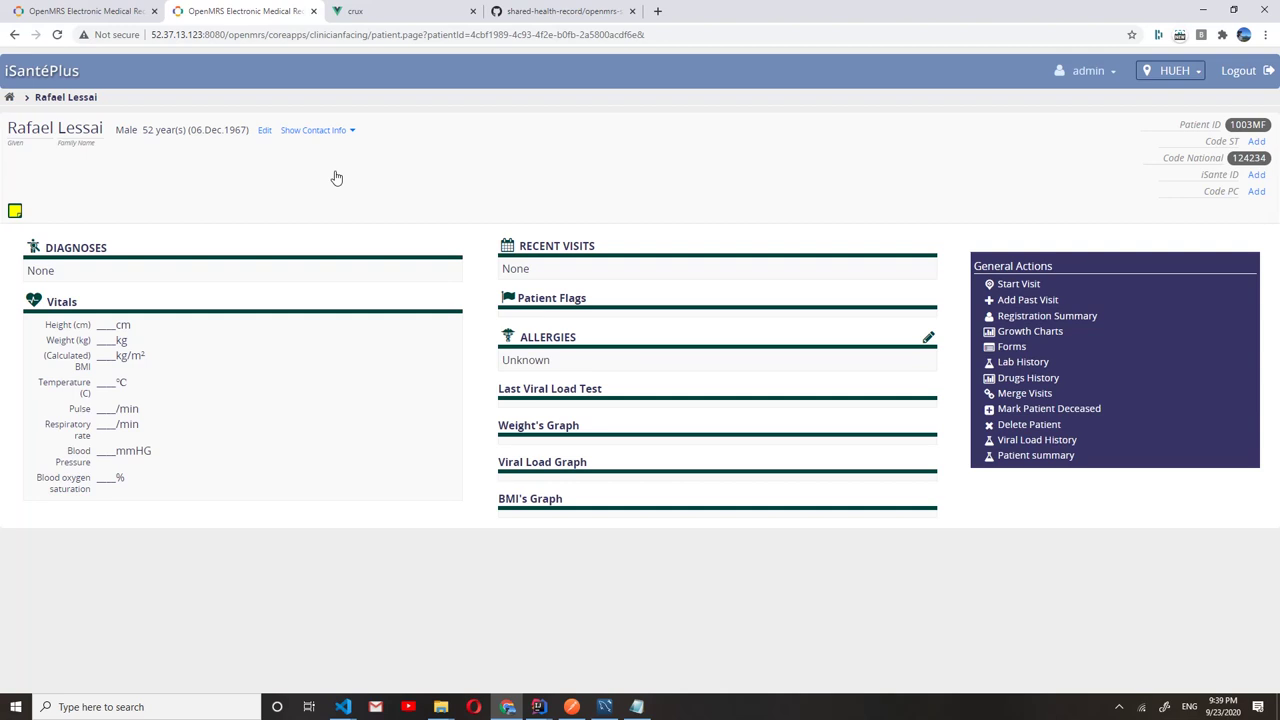
# Open the imported Continuity of Care Document from the patient's registration summary and examine its sections from Demographics through Vital Signs.
pyautogui.click(1036, 318)
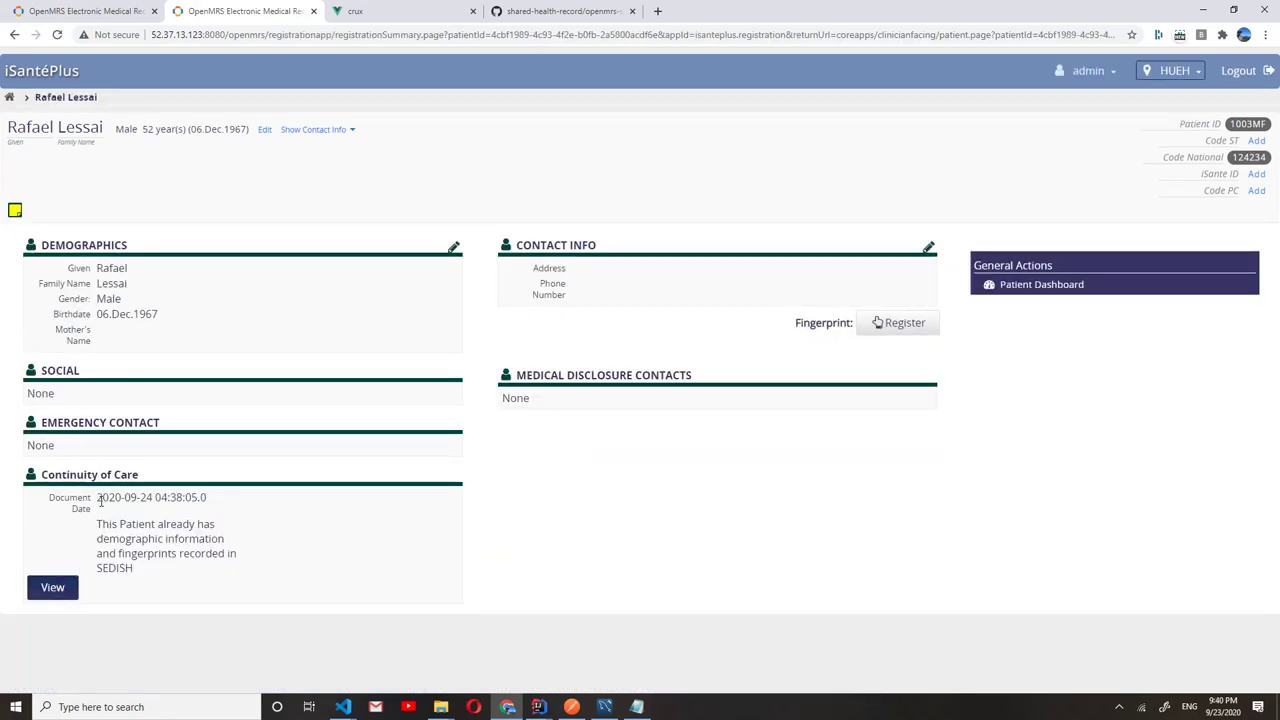
pyautogui.moveTo(96, 499); pyautogui.dragTo(224, 513)
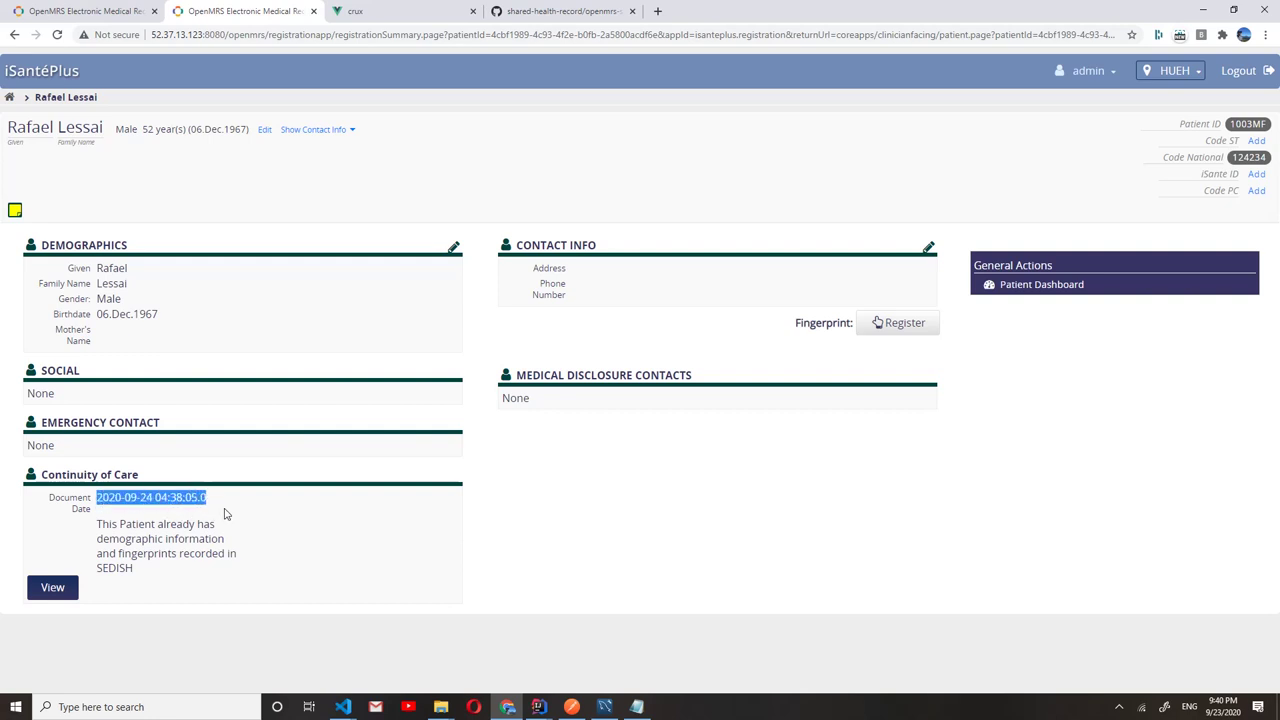
pyautogui.click(176, 534)
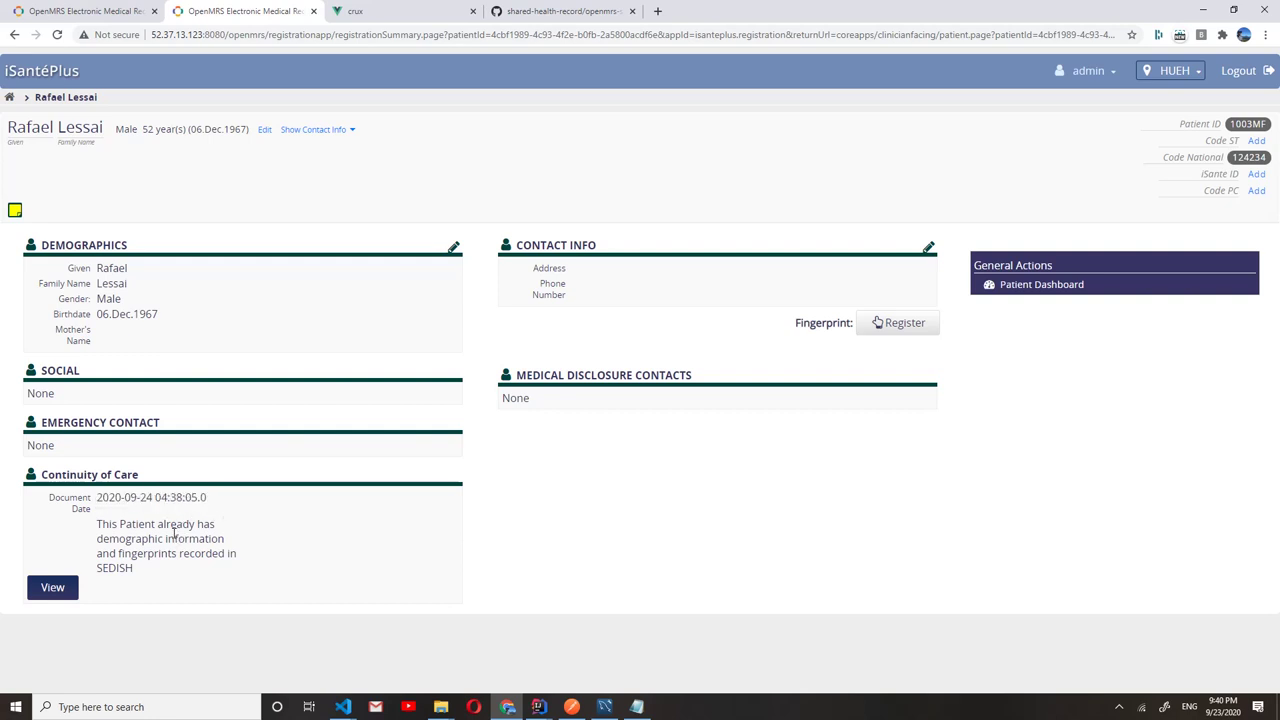
pyautogui.click(60, 592)
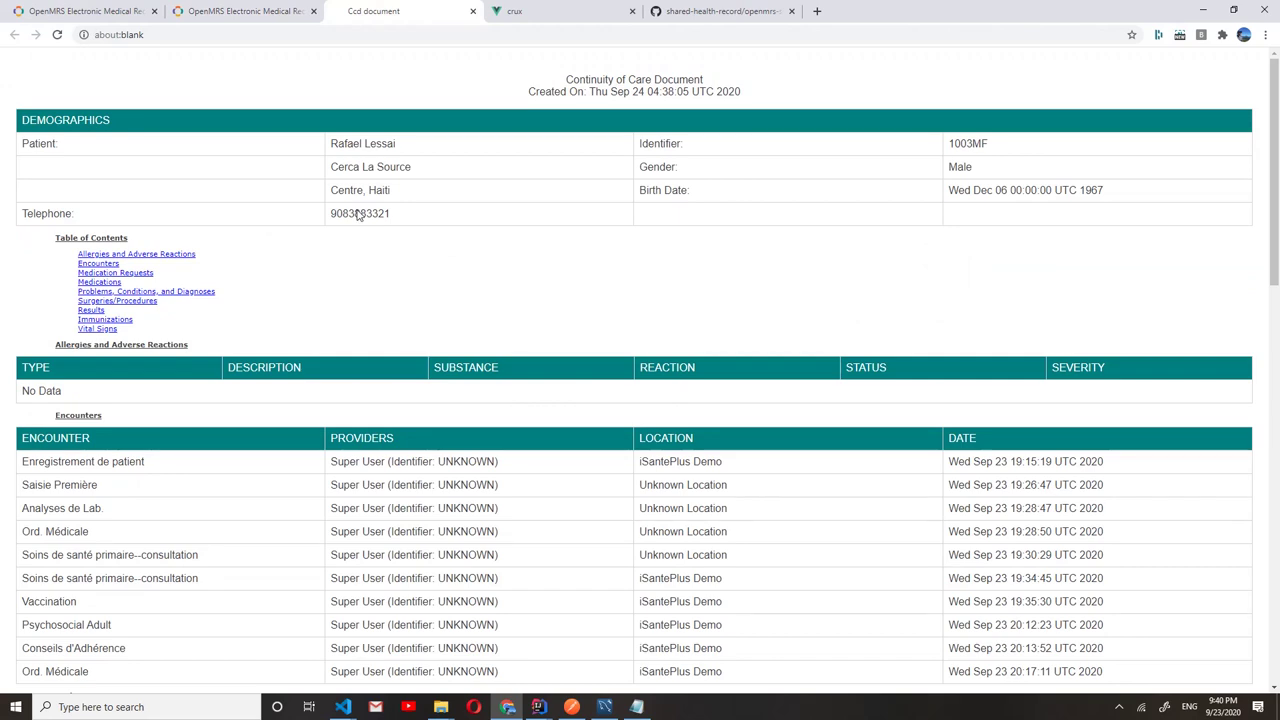
pyautogui.scroll(-1, 358, 215)
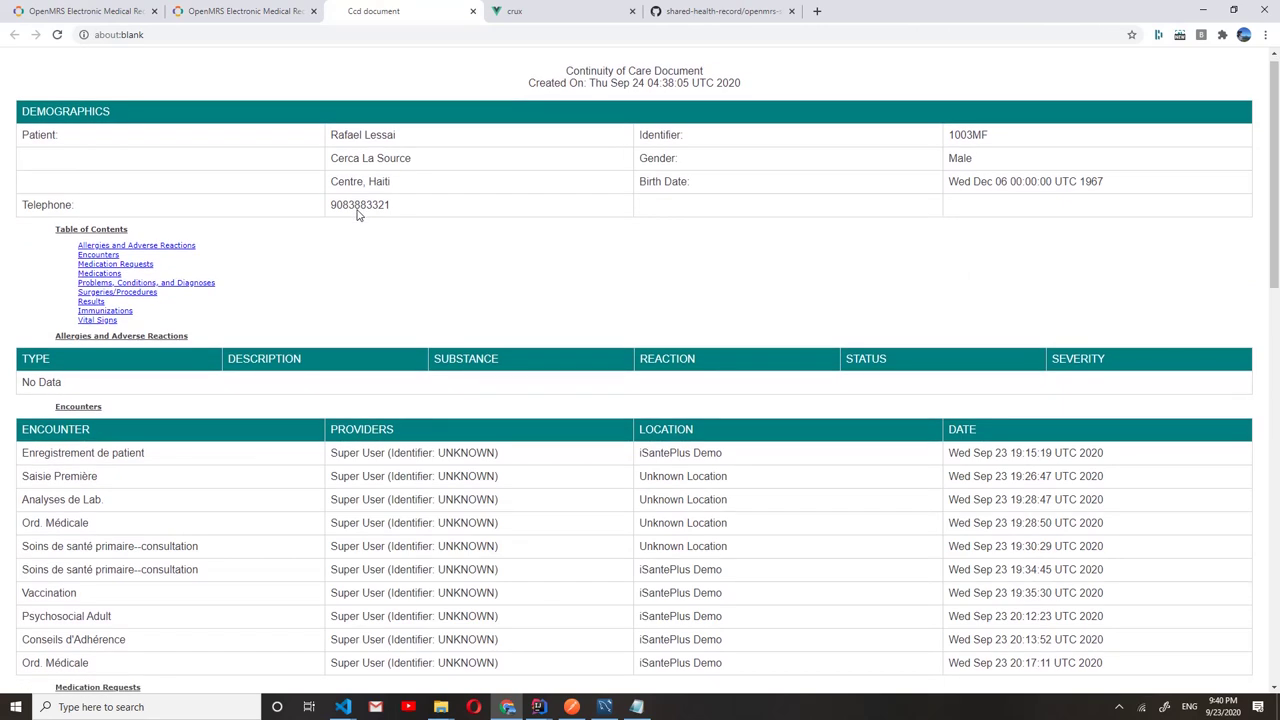
pyautogui.scroll(-3, 170, 402)
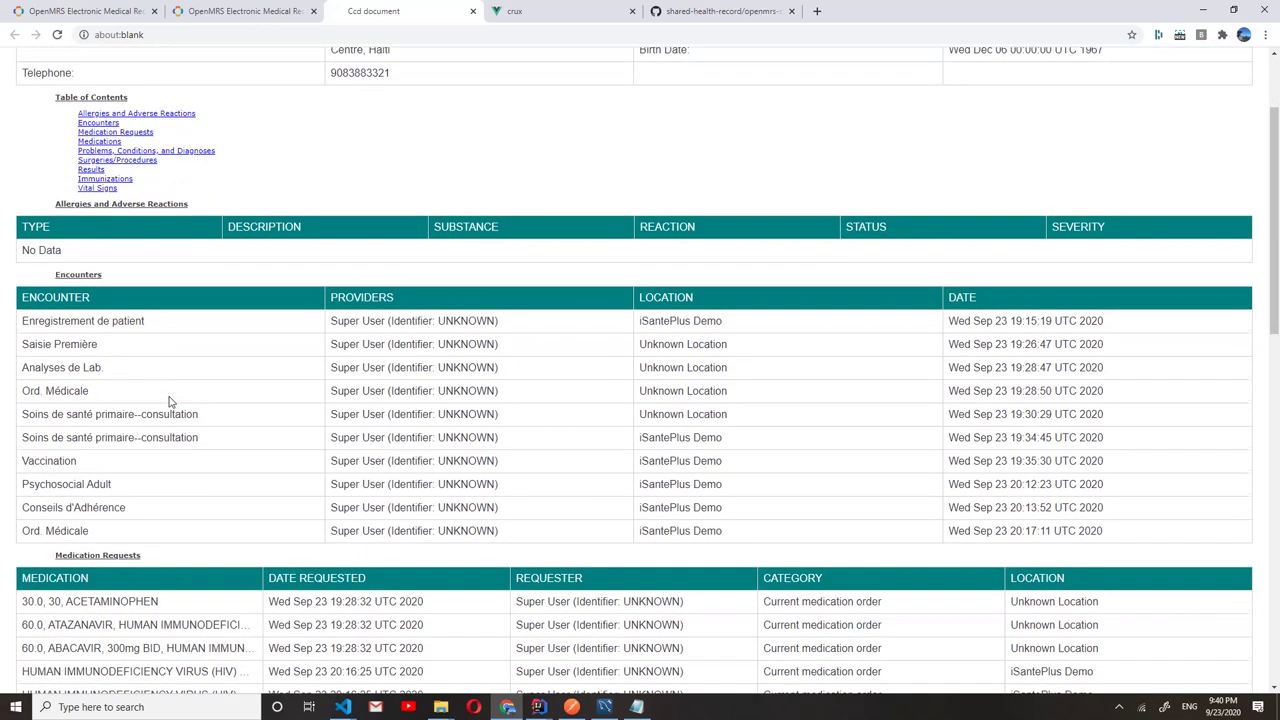
pyautogui.scroll(-1, 170, 402)
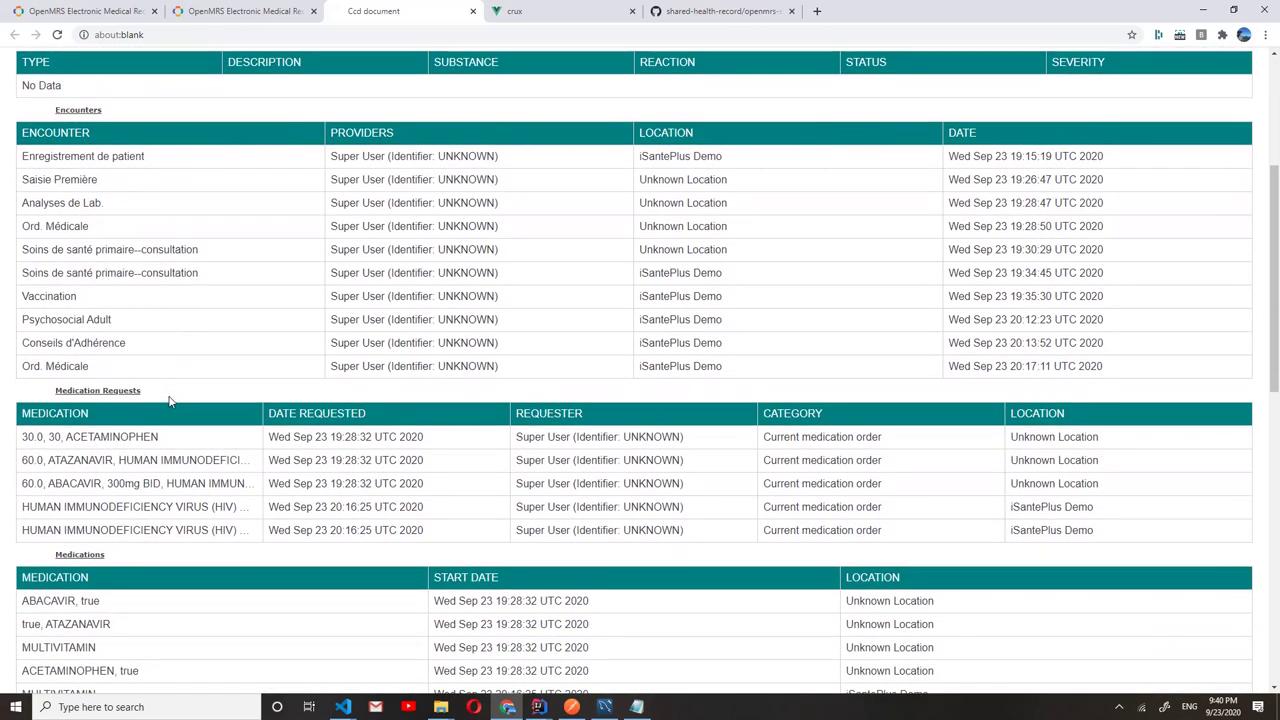
pyautogui.scroll(-2, 170, 402)
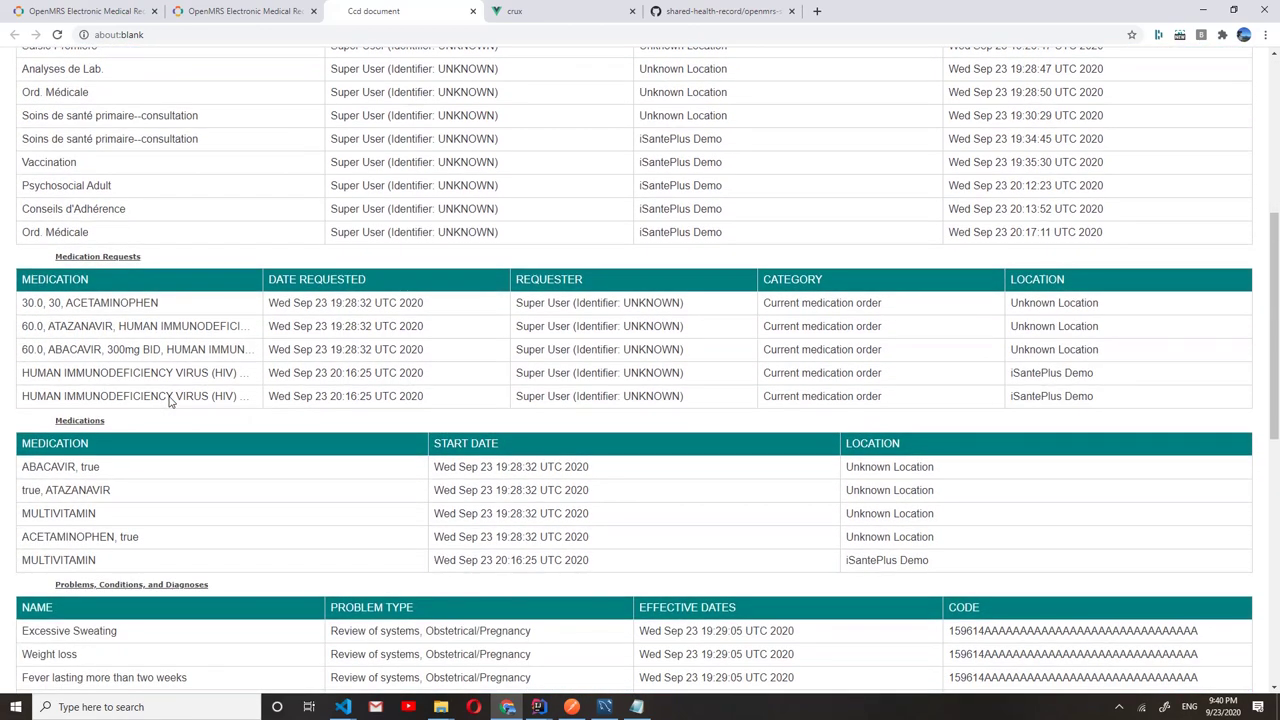
pyautogui.scroll(-3, 170, 400)
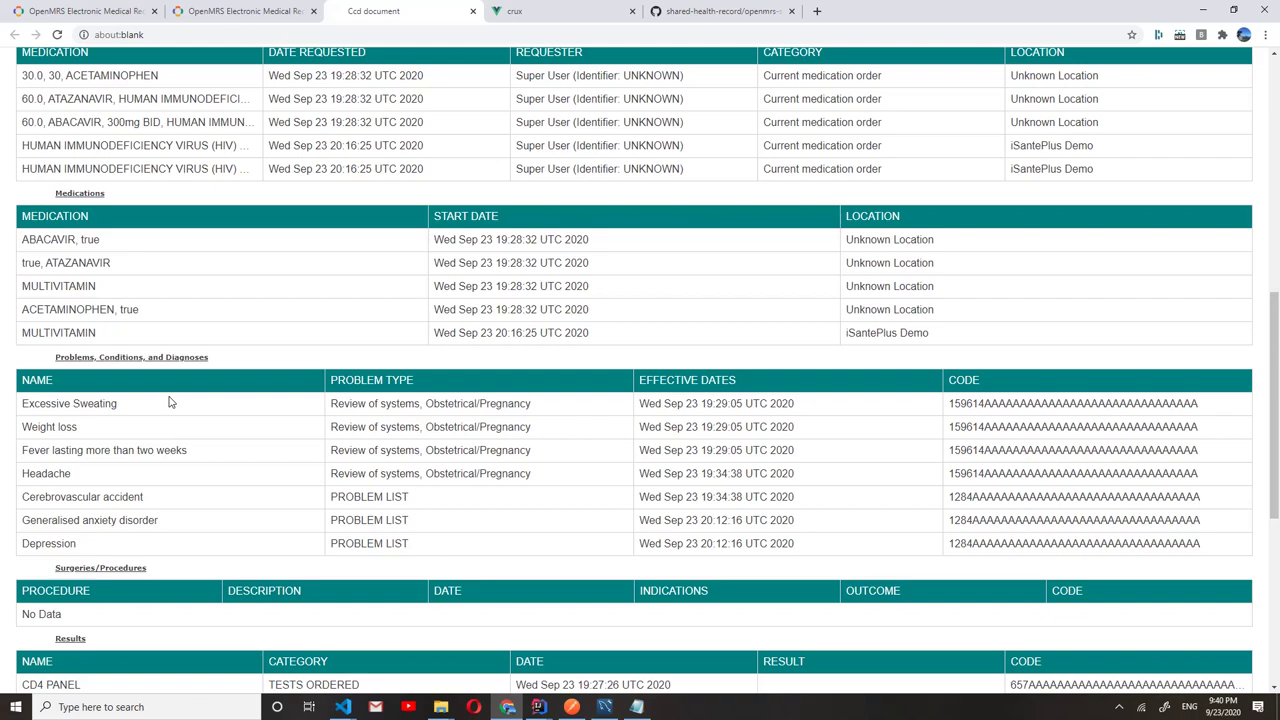
pyautogui.scroll(-5, 170, 402)
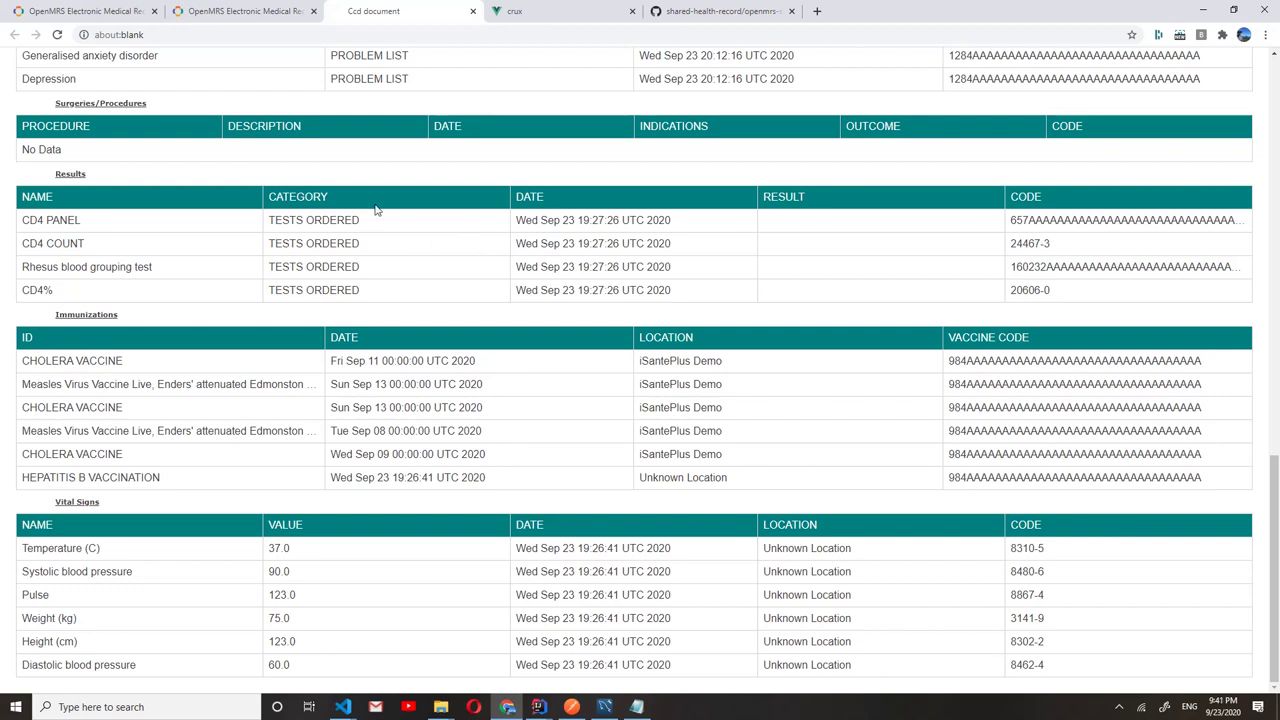
# Return to the HUEH instance and open the imported patient's chart from the patient record list.
pyautogui.click(262, 16)
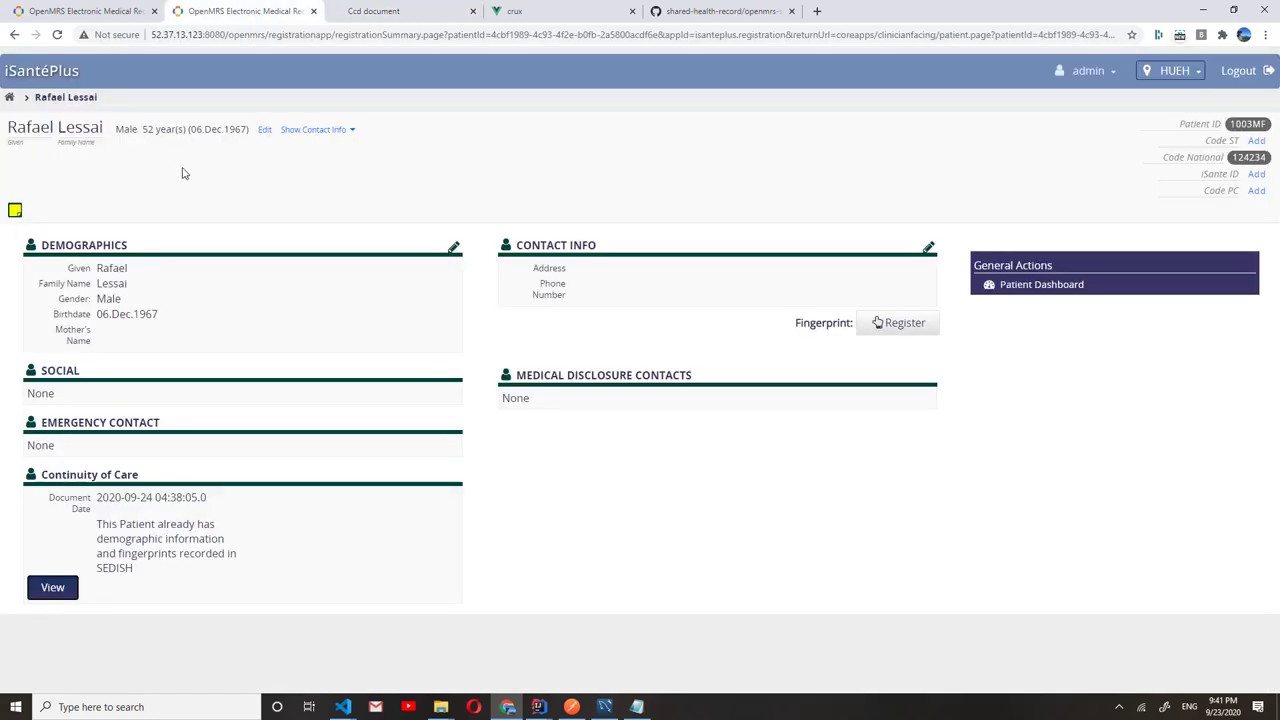
pyautogui.click(10, 99)
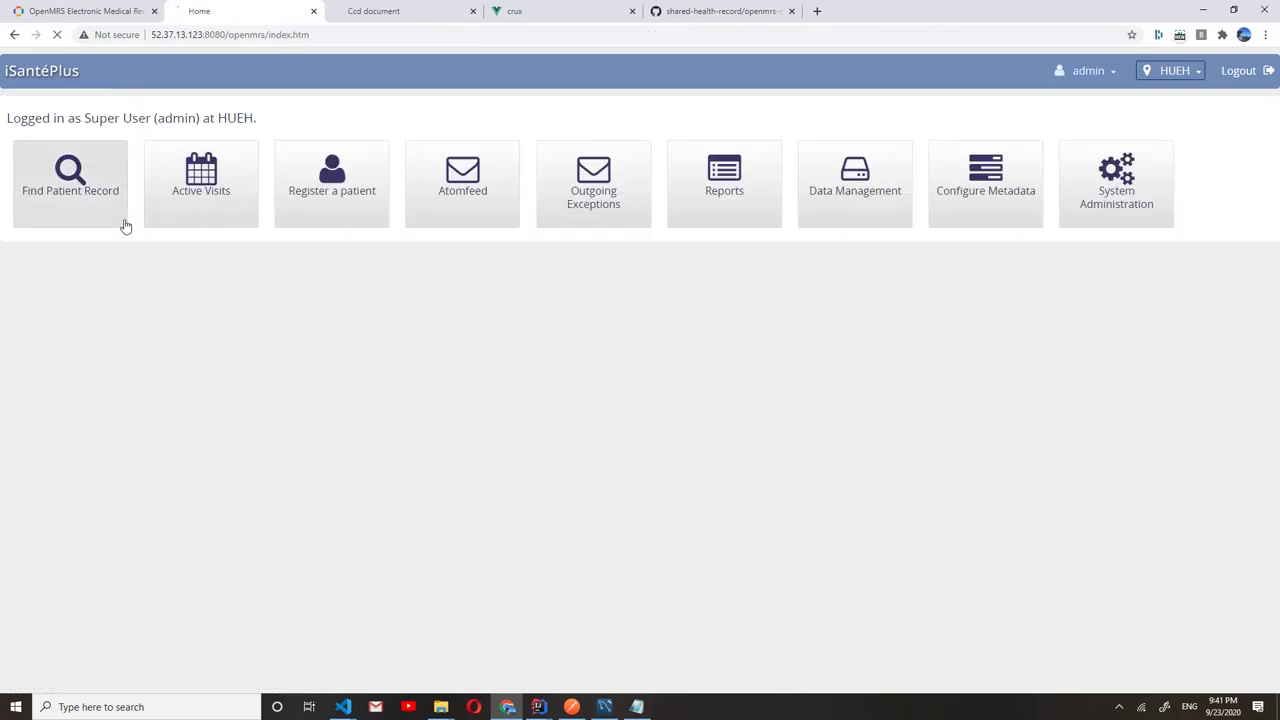
pyautogui.click(123, 224)
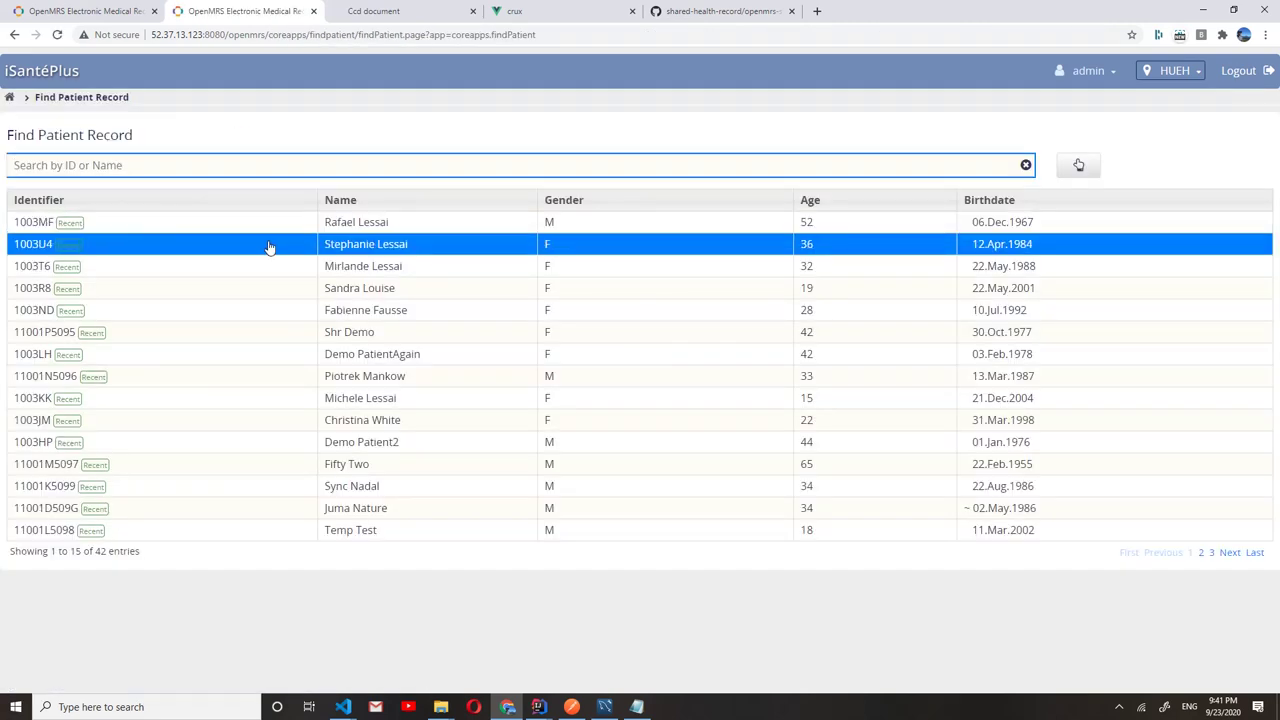
pyautogui.click(299, 229)
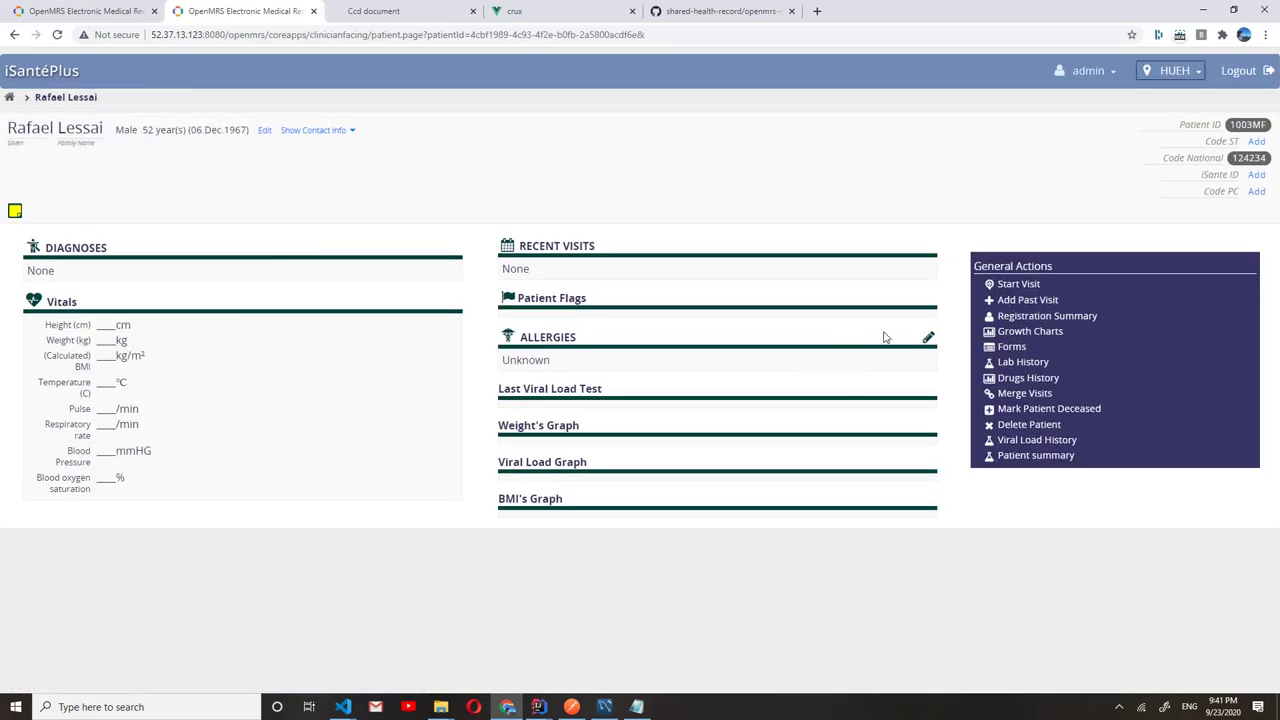
# Add and save a drug allergy to Aspirin with the reactions Fever and Itching and Mild severity.
pyautogui.click(929, 339)
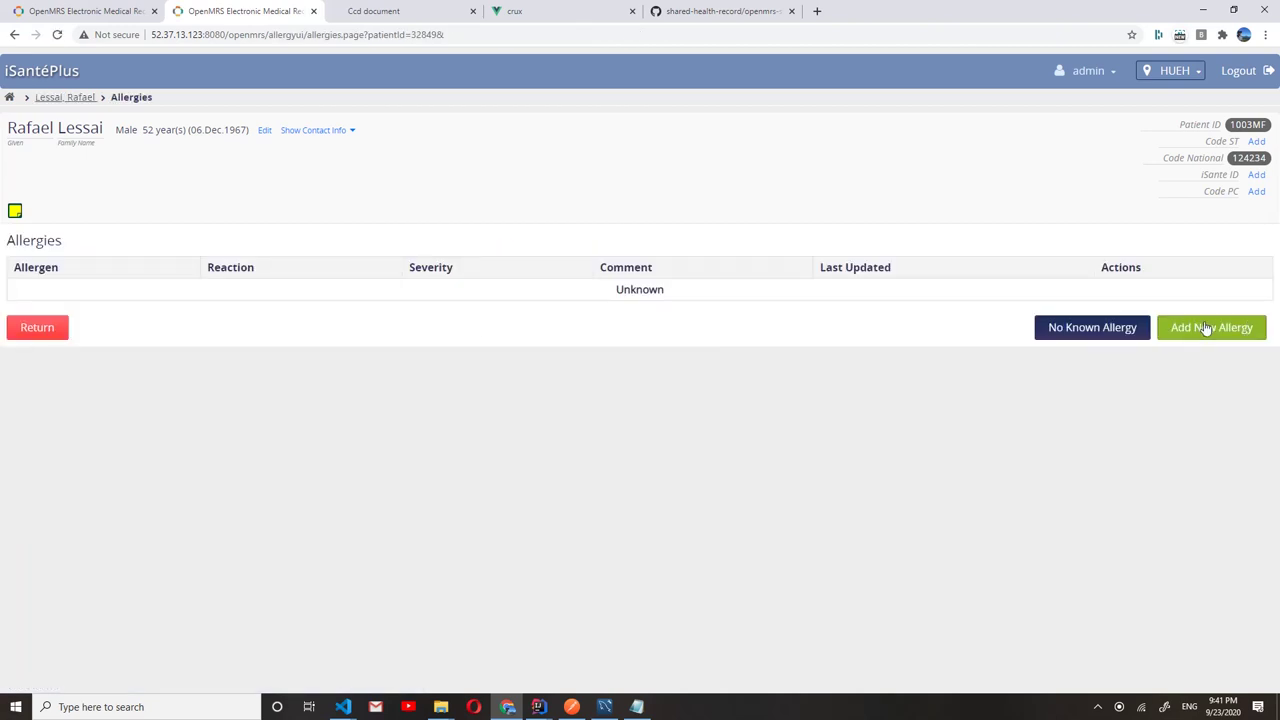
pyautogui.click(1207, 328)
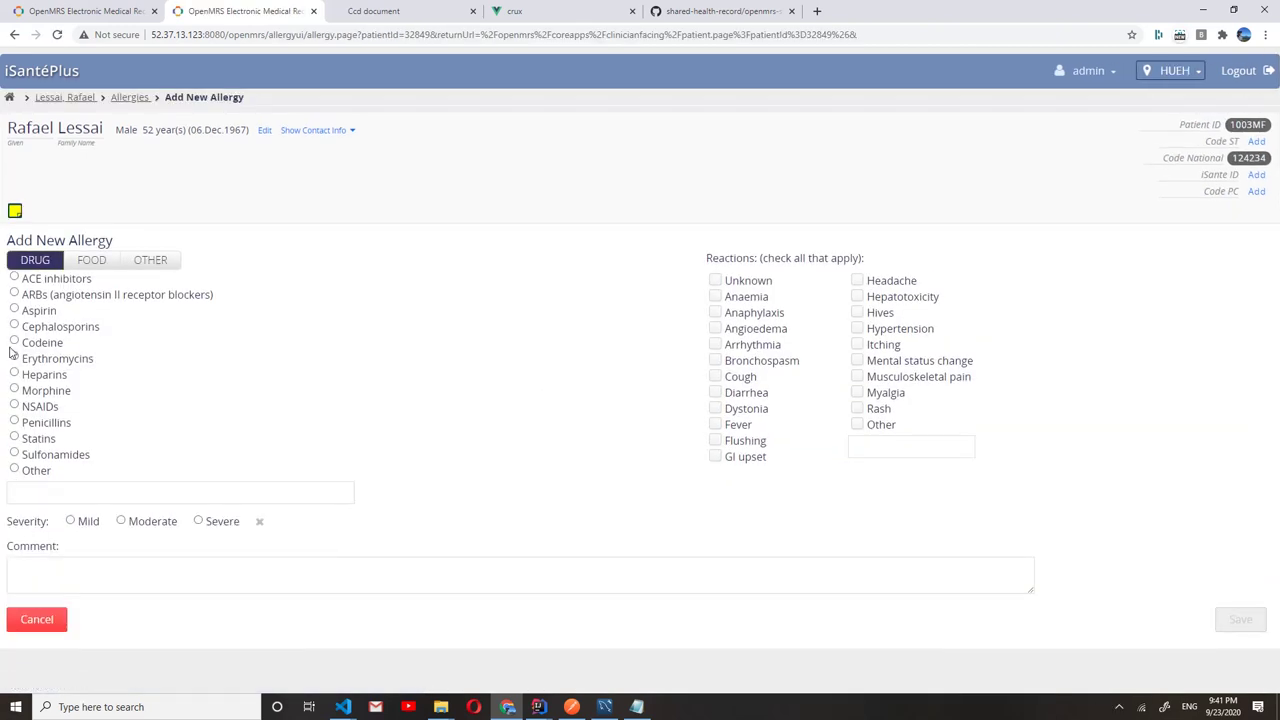
pyautogui.click(14, 310)
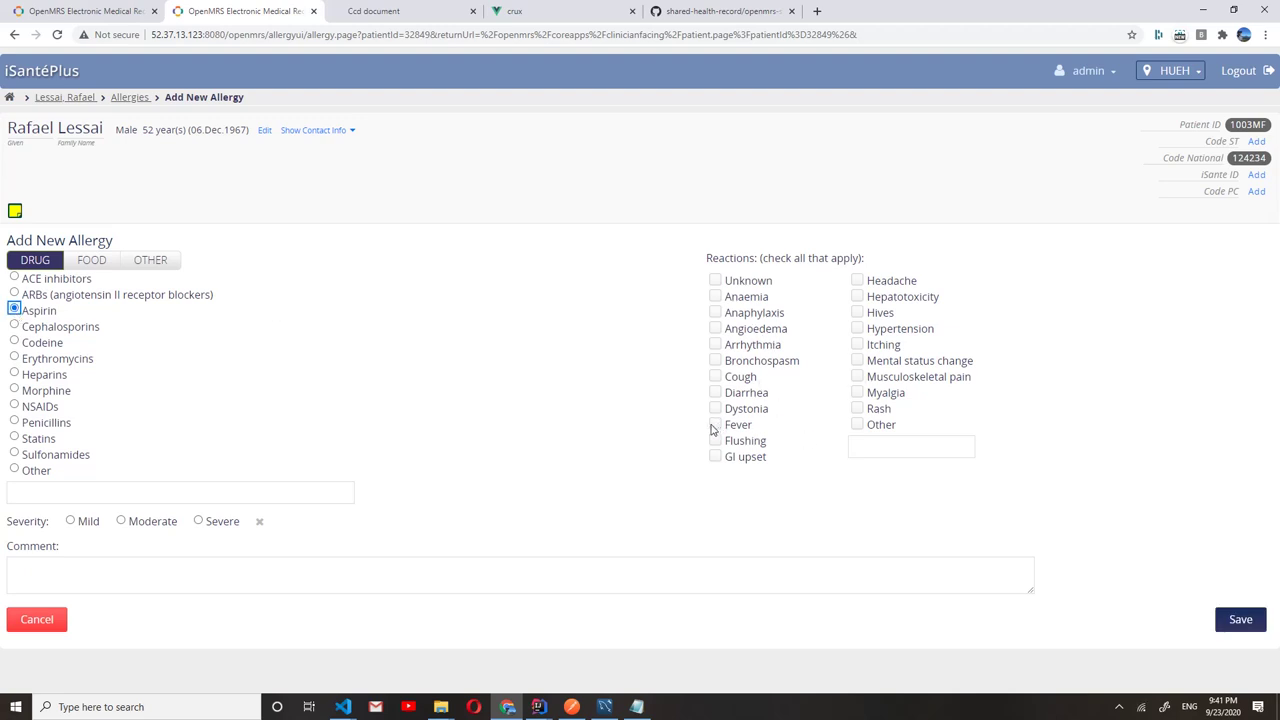
pyautogui.click(714, 425)
pyautogui.click(857, 344)
pyautogui.click(92, 523)
pyautogui.click(1240, 619)
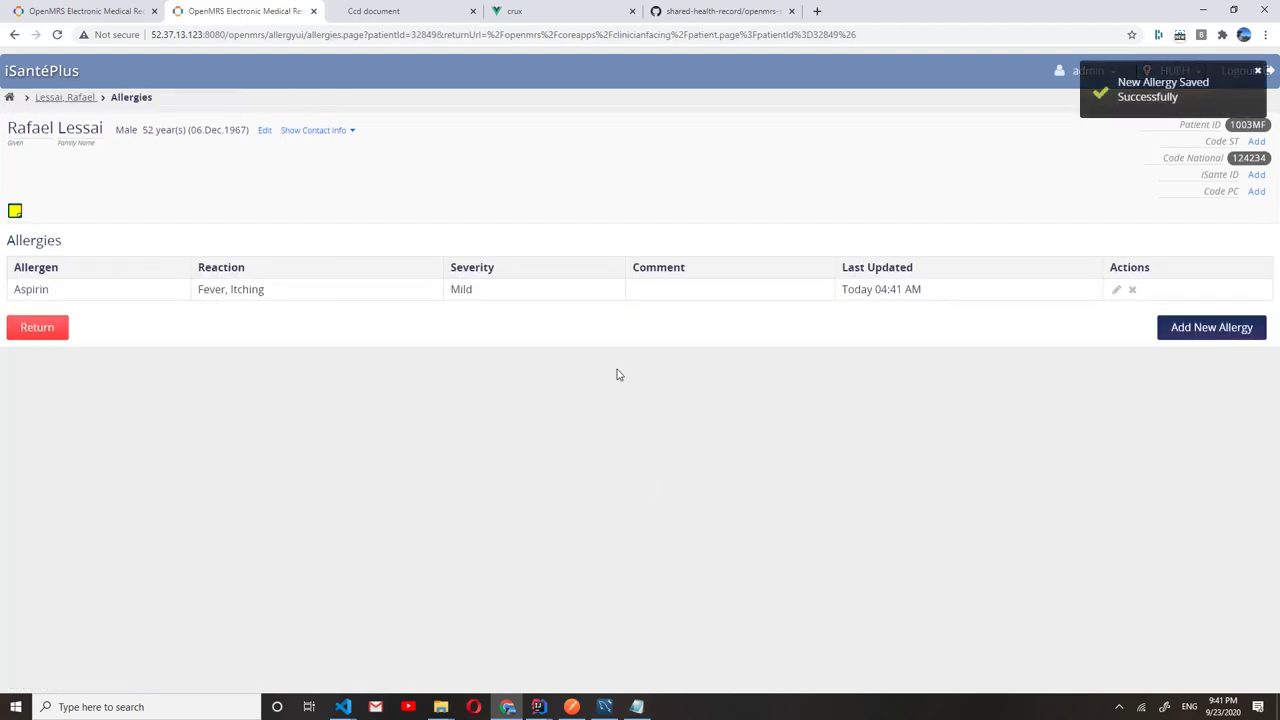
# Add and save a food allergy to Fish with the reaction Diarrhea and Mild severity, and return to the patient's chart.
pyautogui.click(1182, 331)
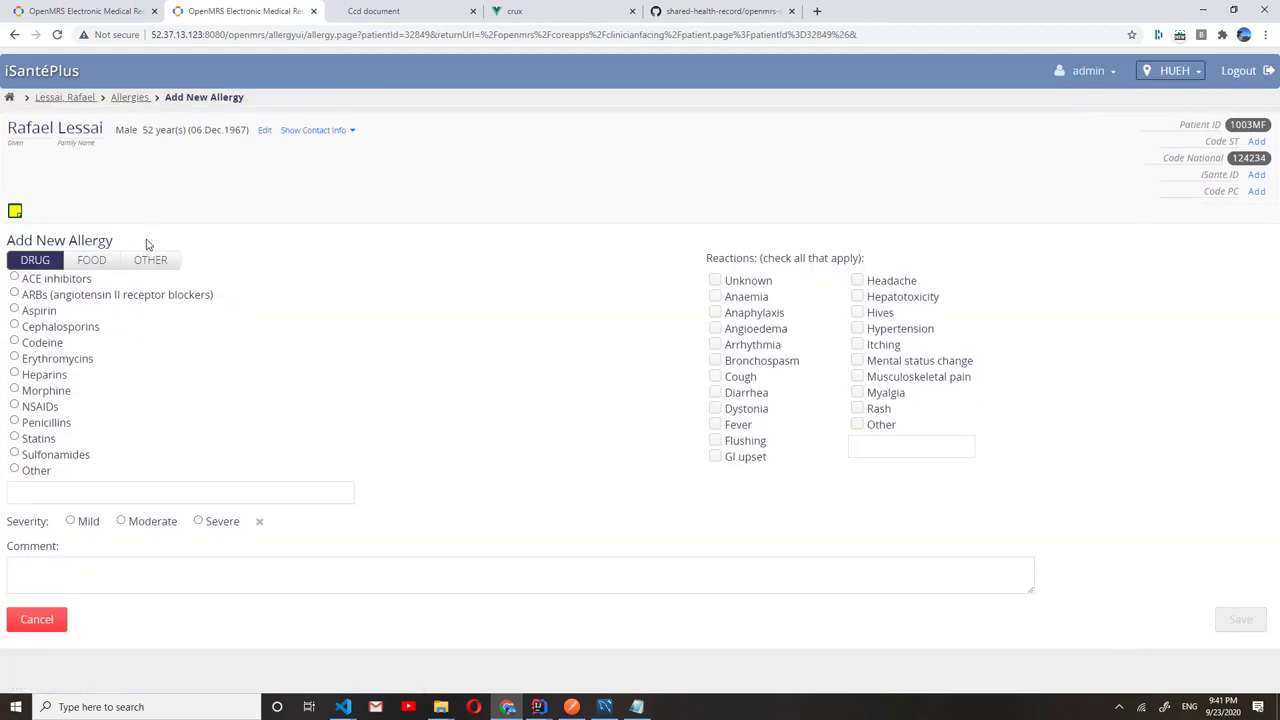
pyautogui.click(87, 273)
pyautogui.click(95, 263)
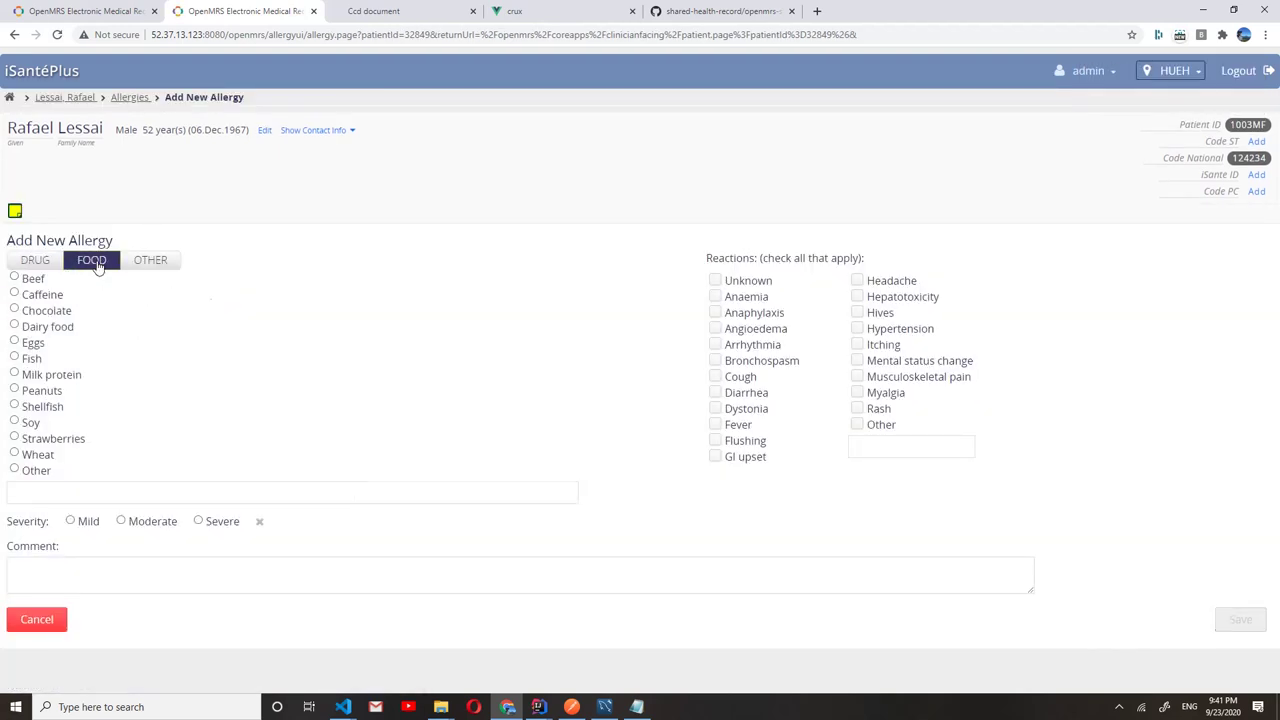
pyautogui.click(35, 260)
pyautogui.click(90, 261)
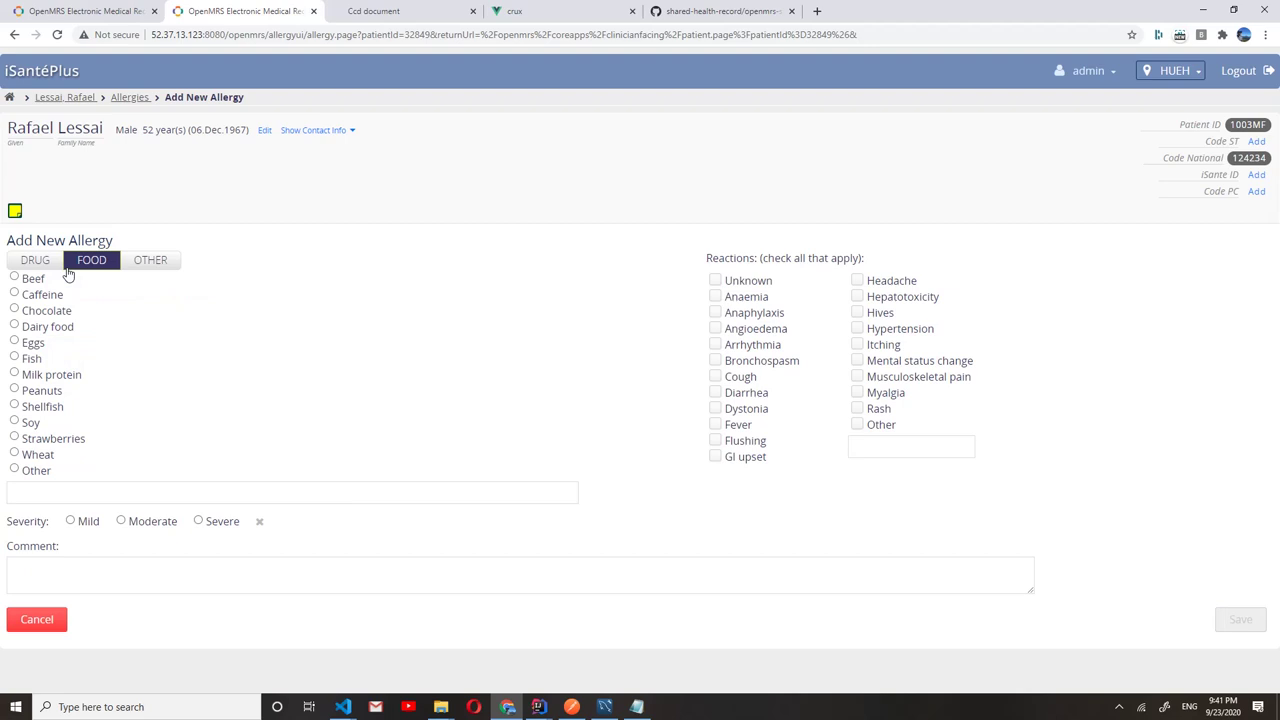
pyautogui.click(14, 358)
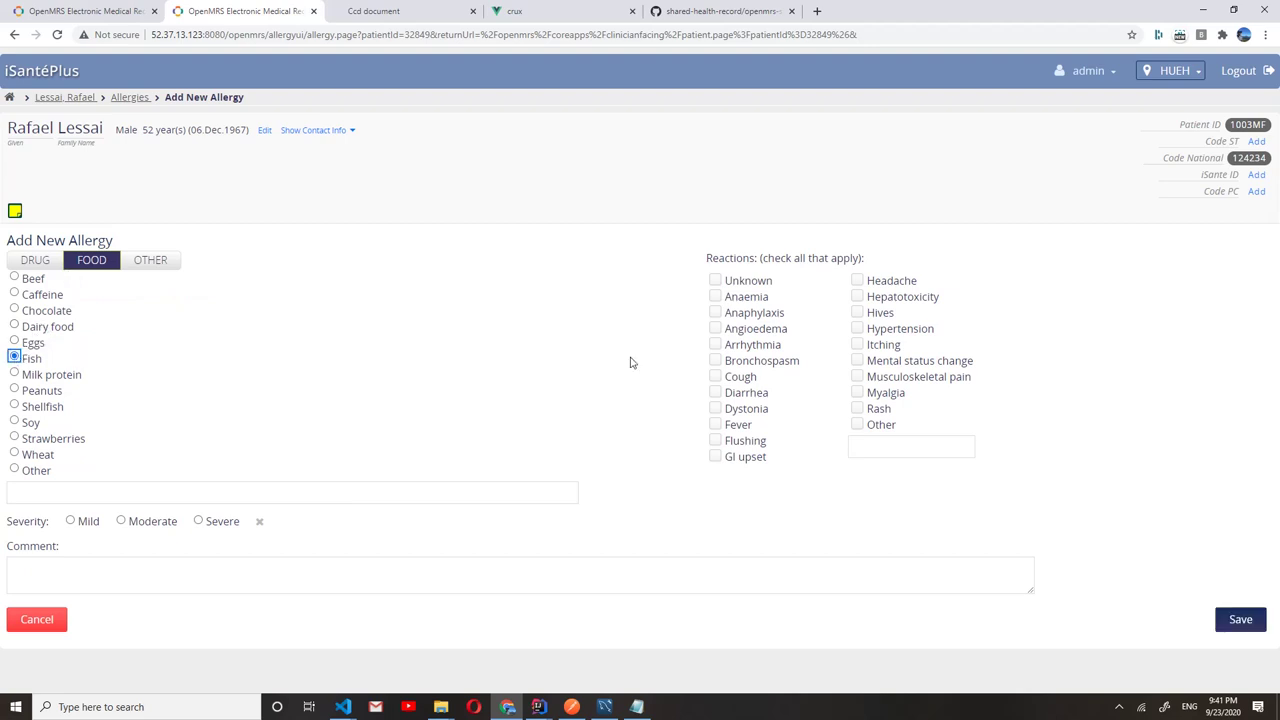
pyautogui.click(715, 392)
pyautogui.click(70, 522)
pyautogui.click(1240, 619)
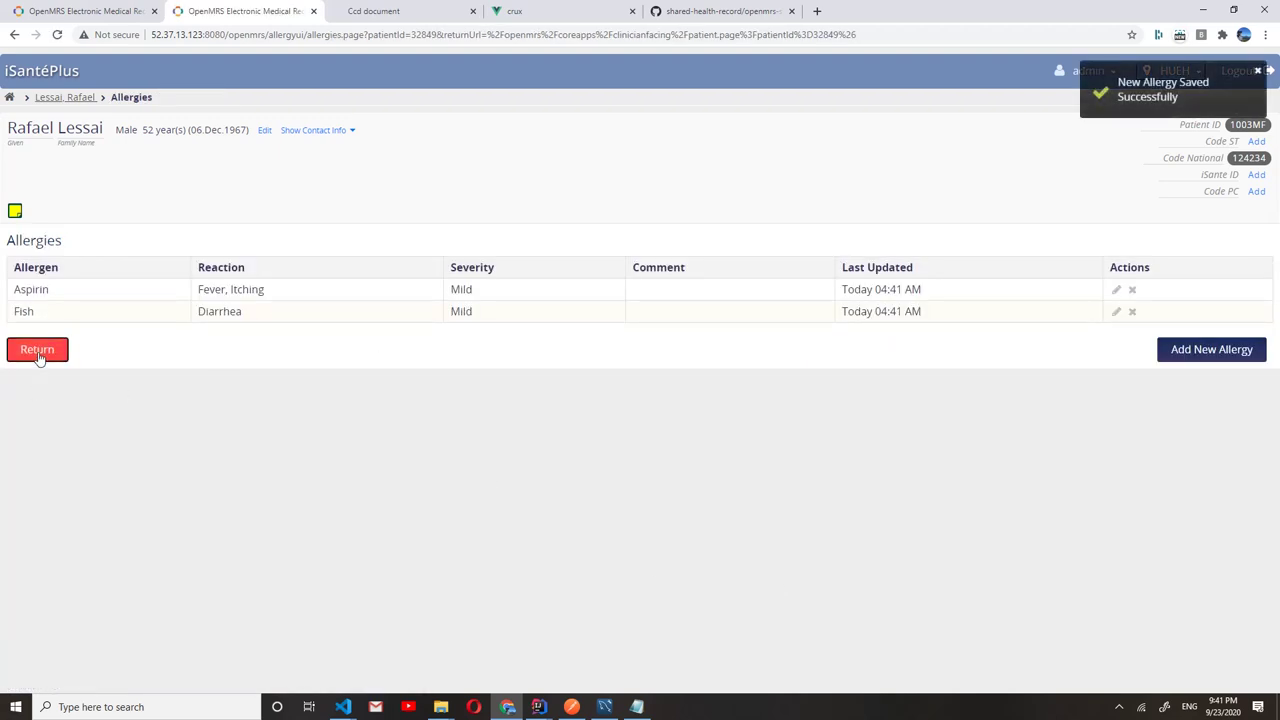
pyautogui.click(38, 356)
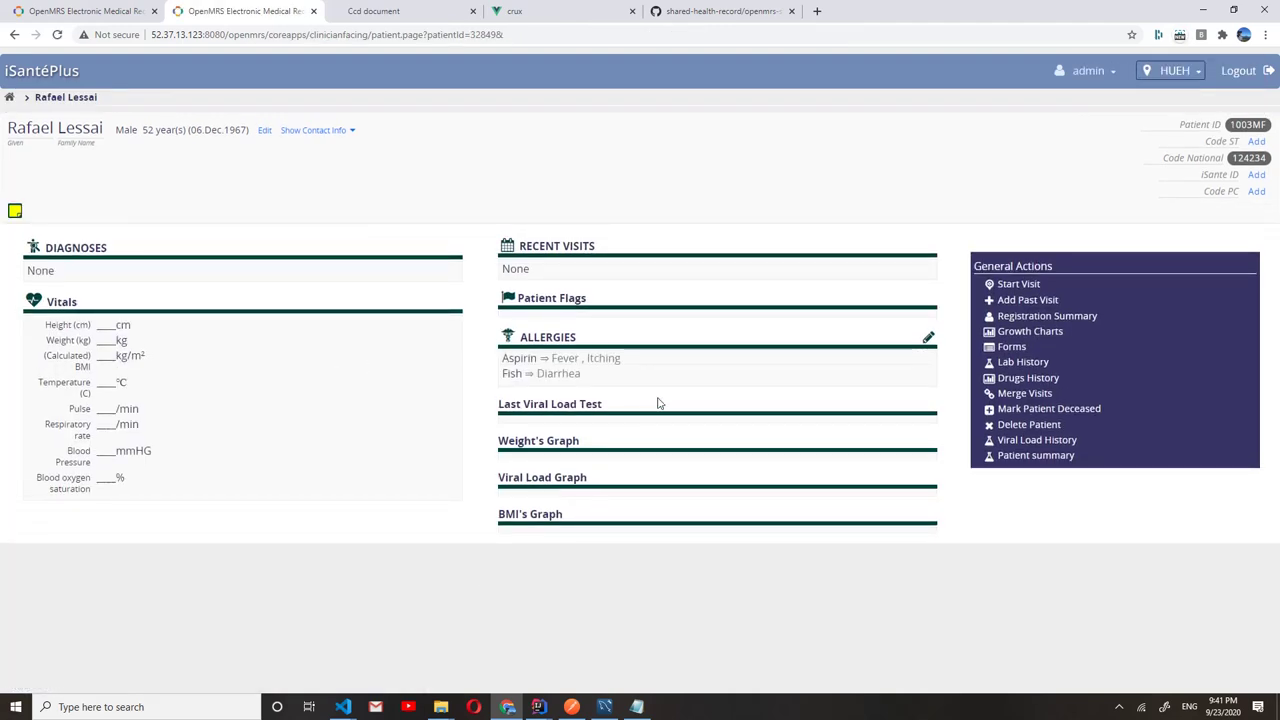
# Start a visit for the patient and open the Analyse de Laboratoire form from the Laboratory/Dispense forms.
pyautogui.click(1030, 287)
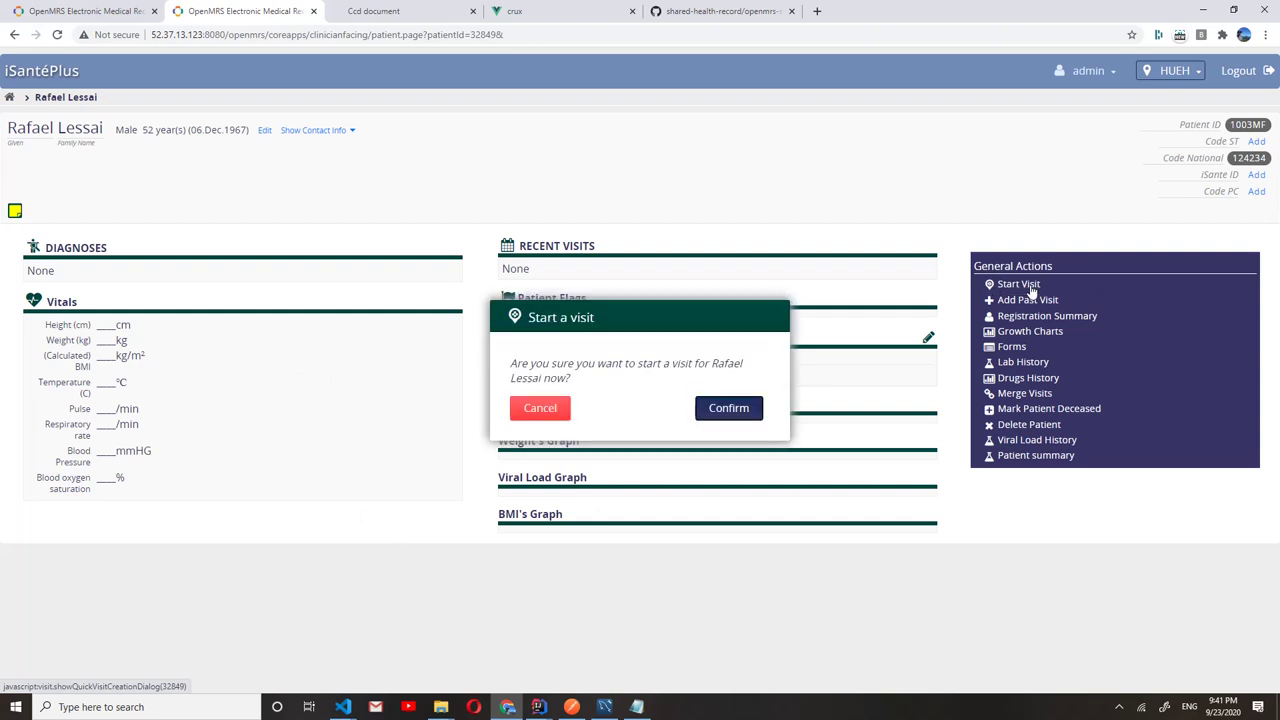
pyautogui.click(717, 410)
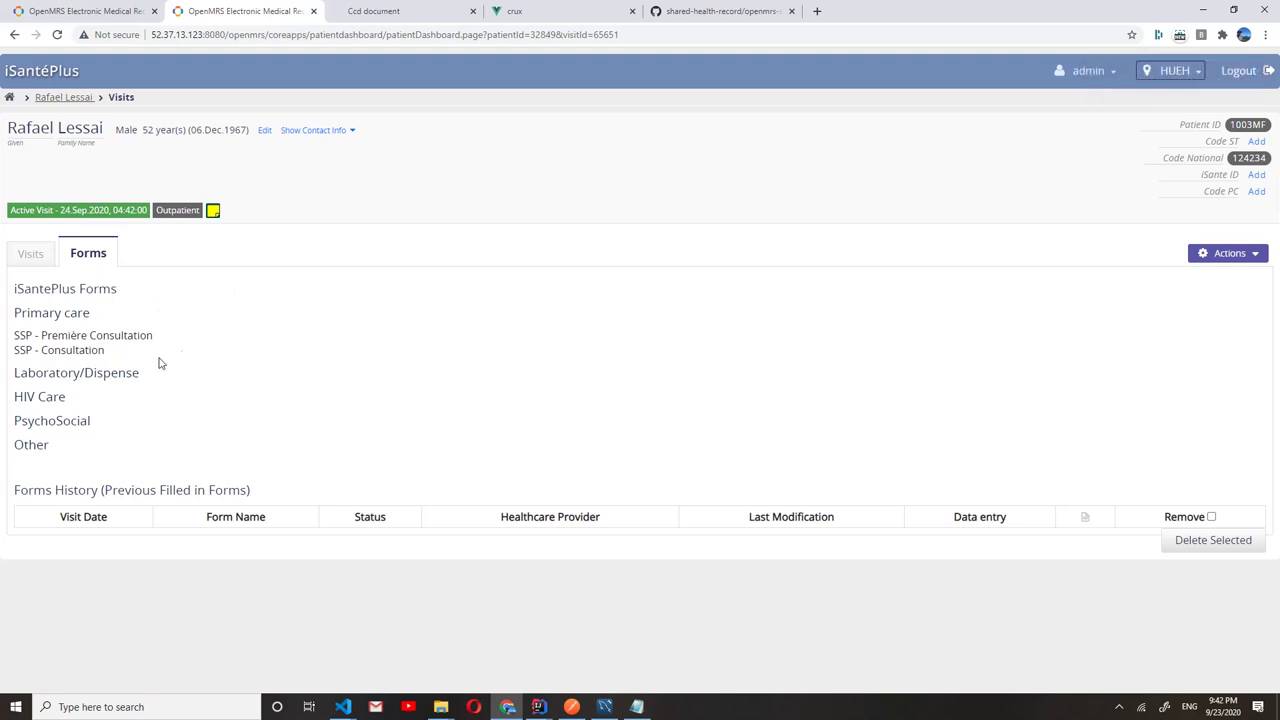
pyautogui.click(117, 373)
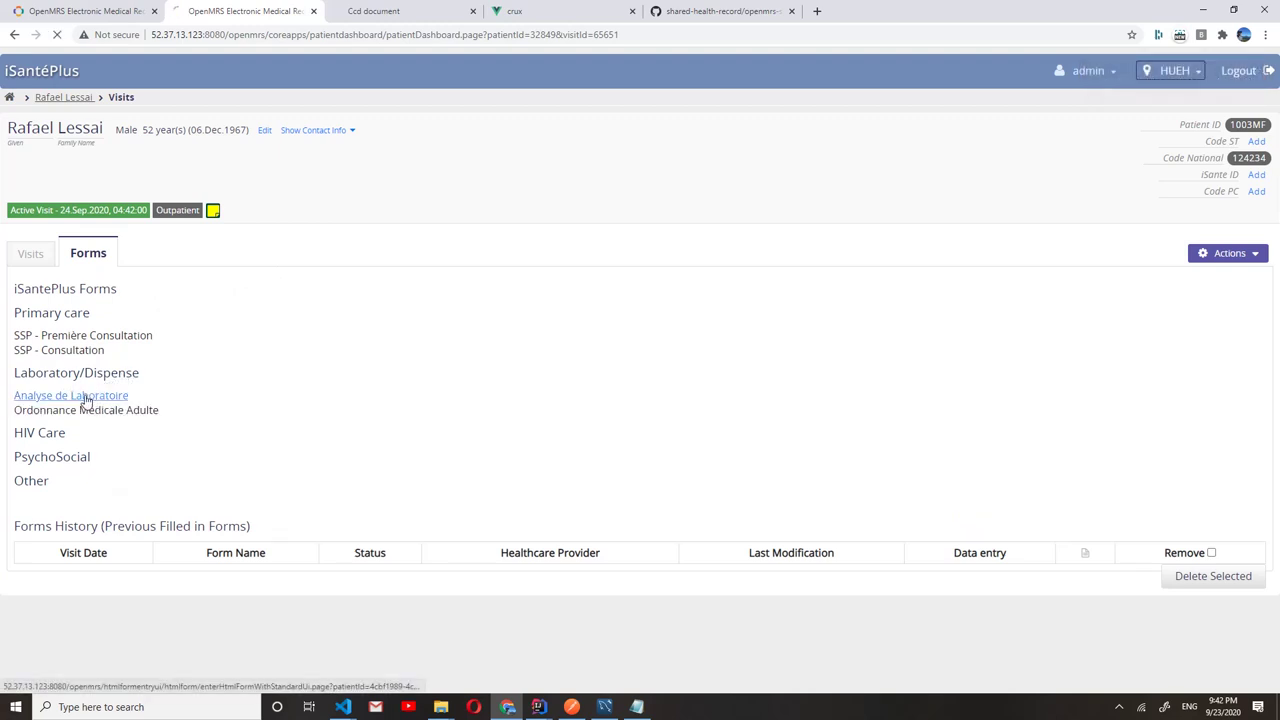
pyautogui.click(86, 398)
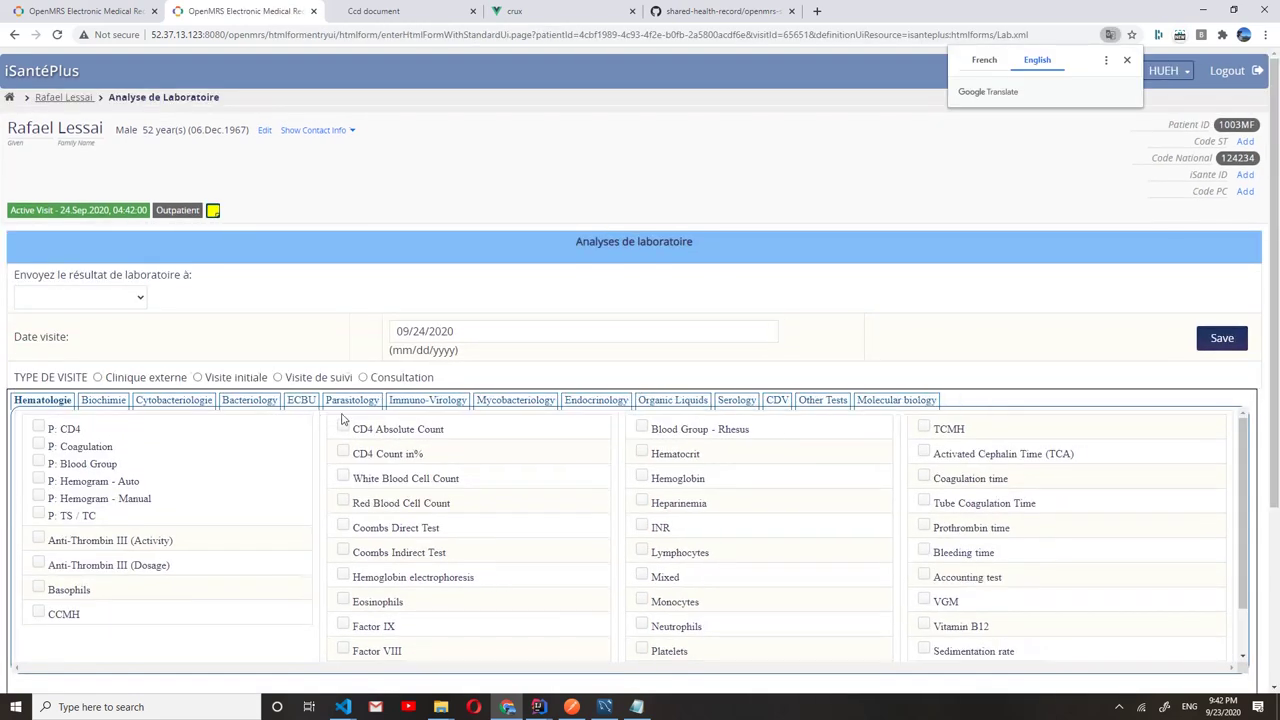
# Order the CD4 Absolute Count, CD4 Count in%, Platelets and Red Blood Cell Count hematology tests, and save the laboratory form.
pyautogui.click(343, 431)
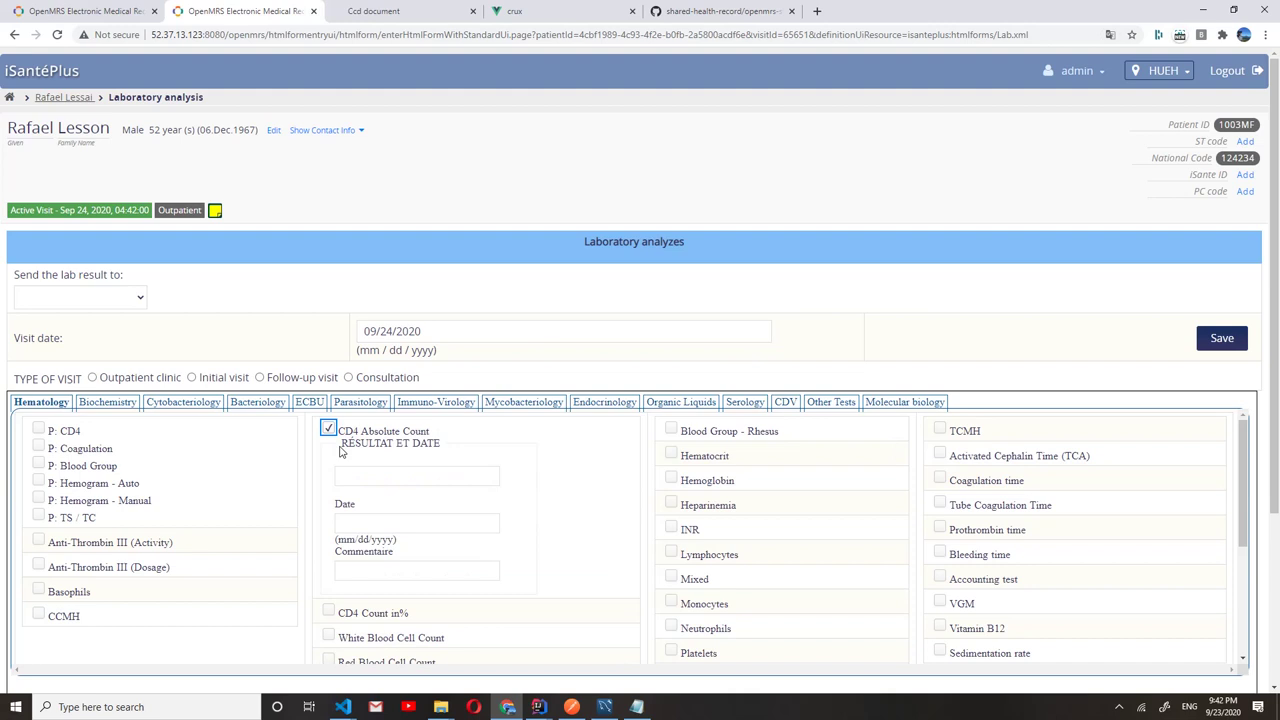
pyautogui.click(329, 611)
pyautogui.scroll(-1, 617, 531)
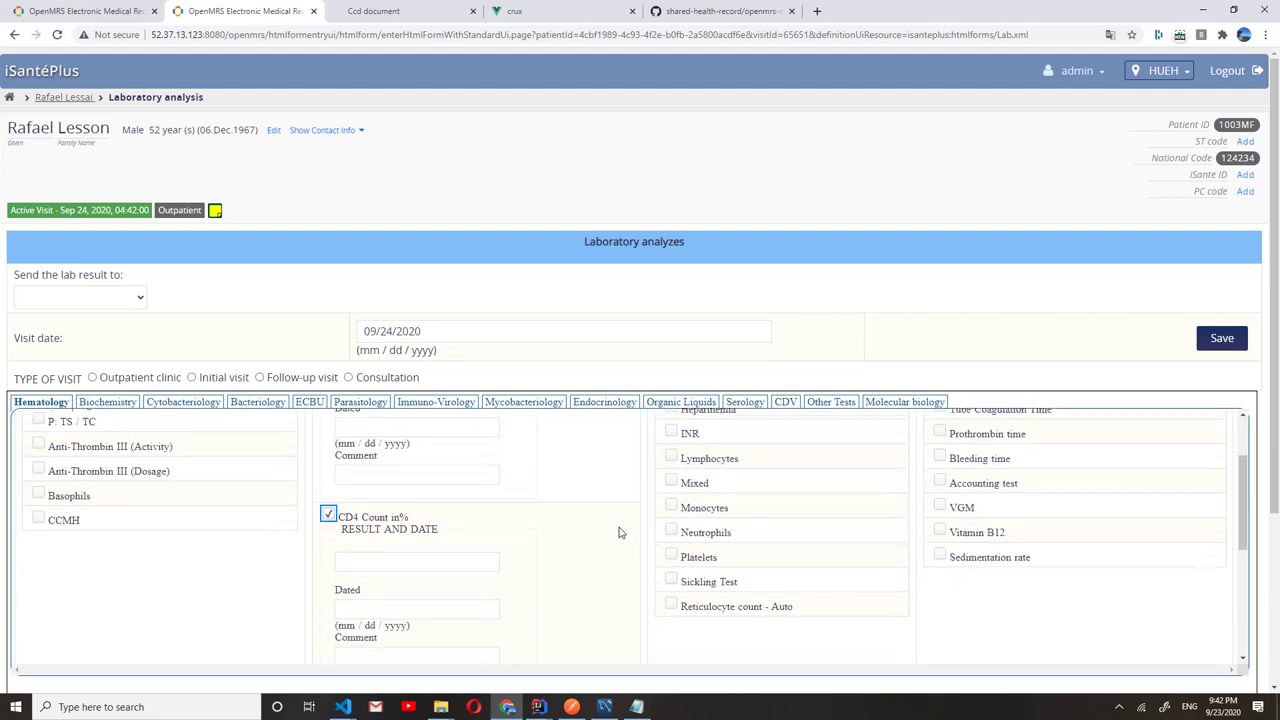
pyautogui.scroll(1, 786, 503)
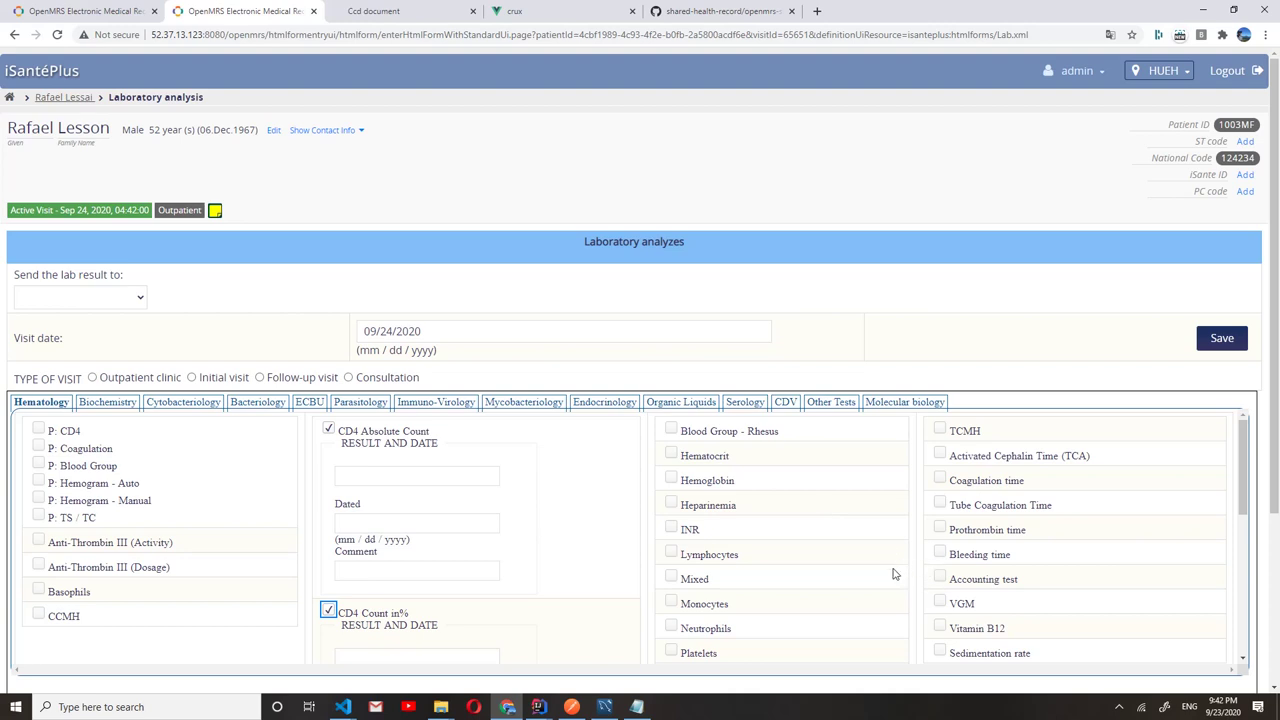
pyautogui.scroll(-1, 840, 596)
pyautogui.scroll(-2, 840, 596)
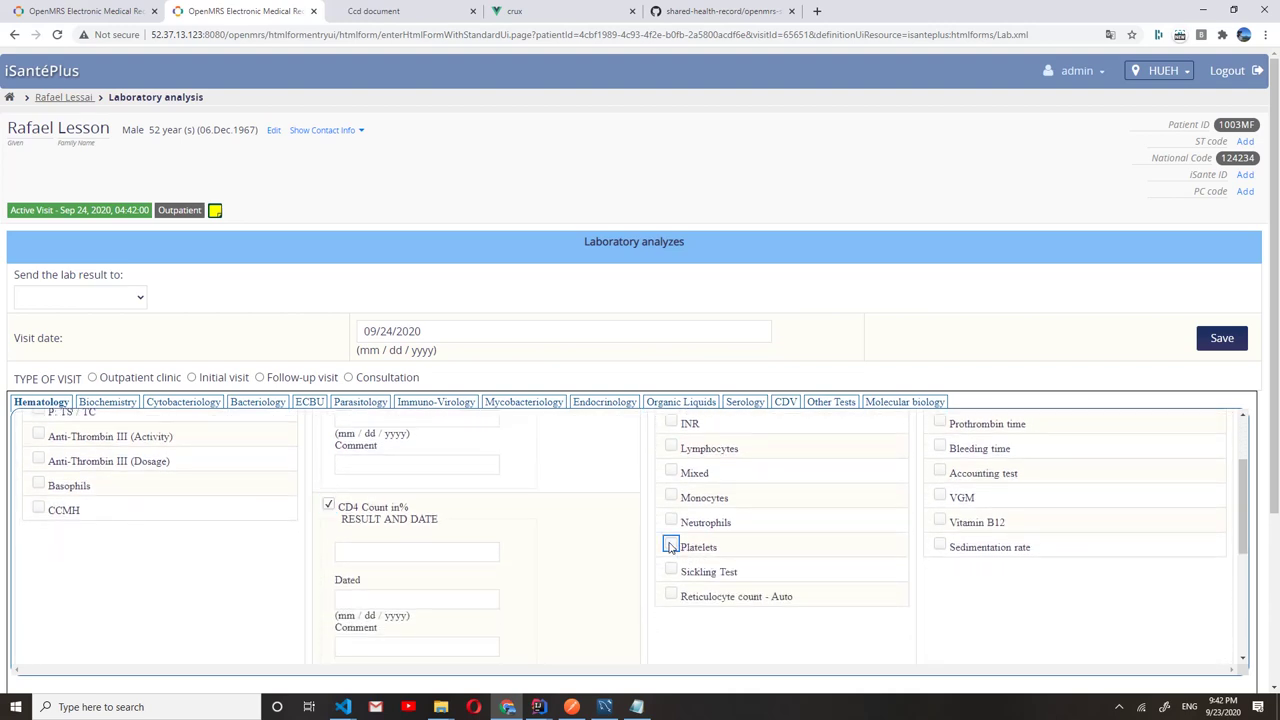
pyautogui.click(670, 544)
pyautogui.scroll(-4, 704, 590)
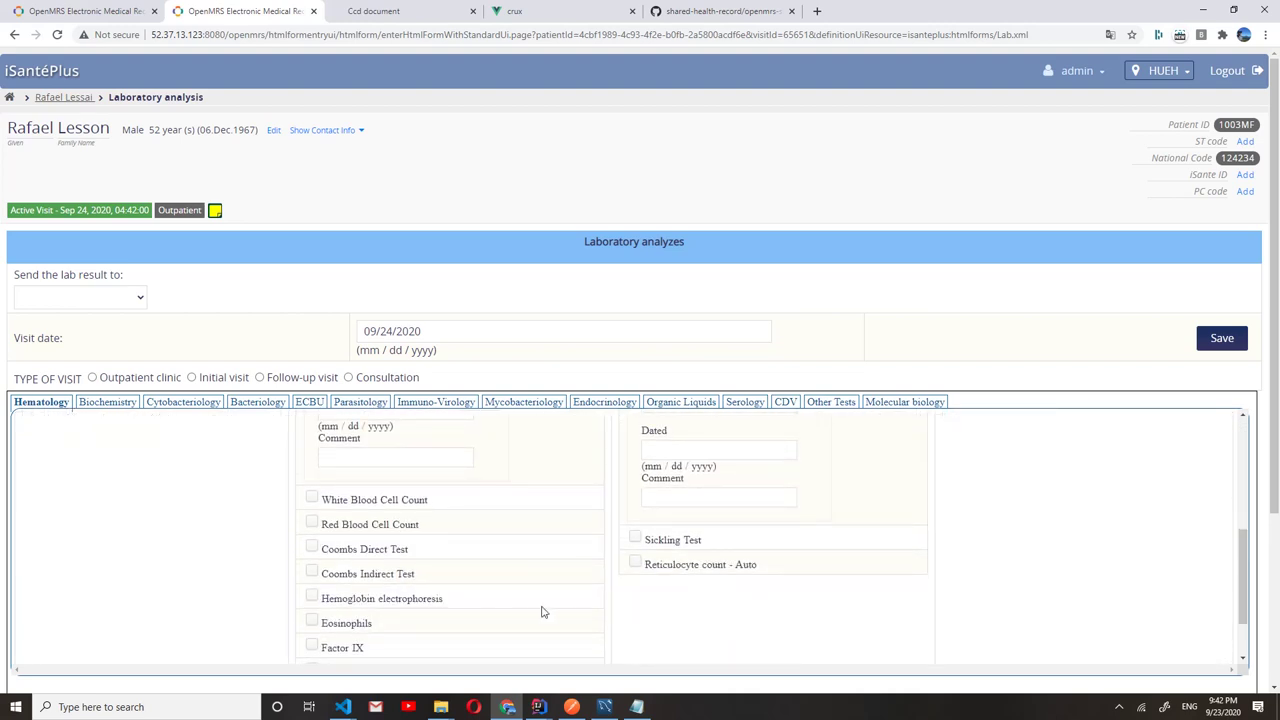
pyautogui.click(311, 521)
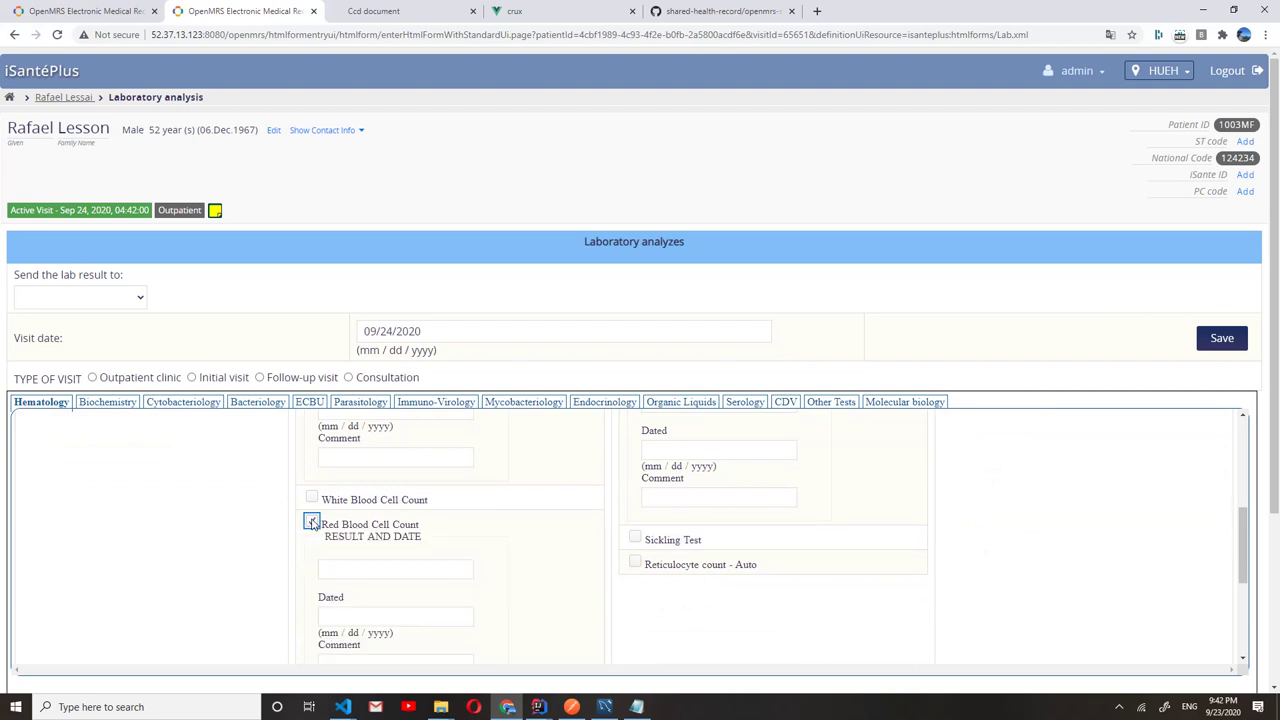
pyautogui.click(1222, 341)
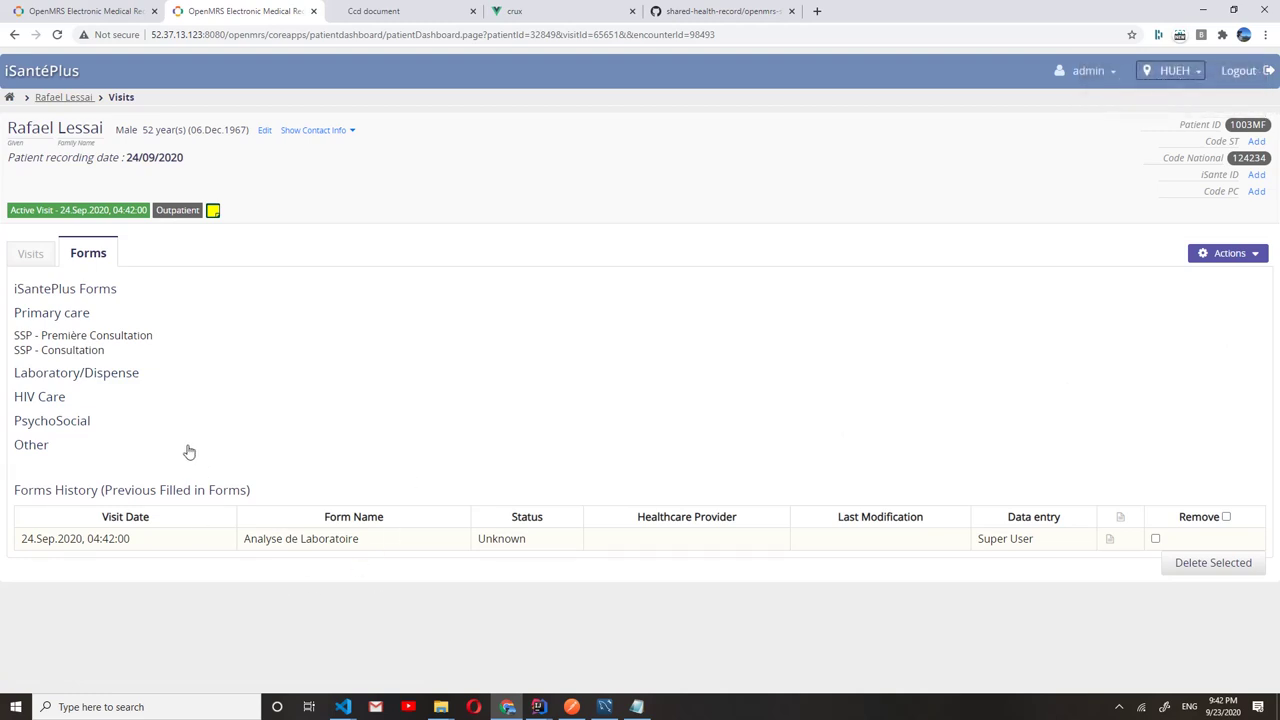
# End the patient's active visit and return to the patient's chart.
pyautogui.click(38, 257)
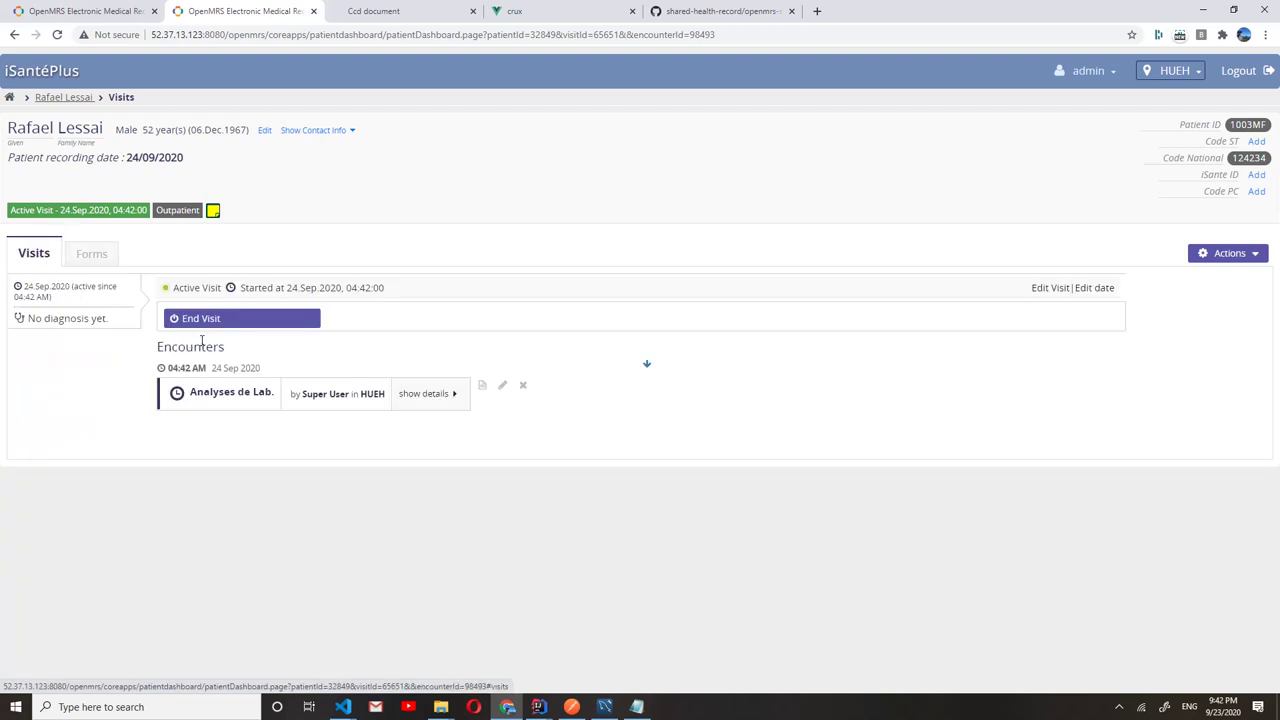
pyautogui.click(225, 320)
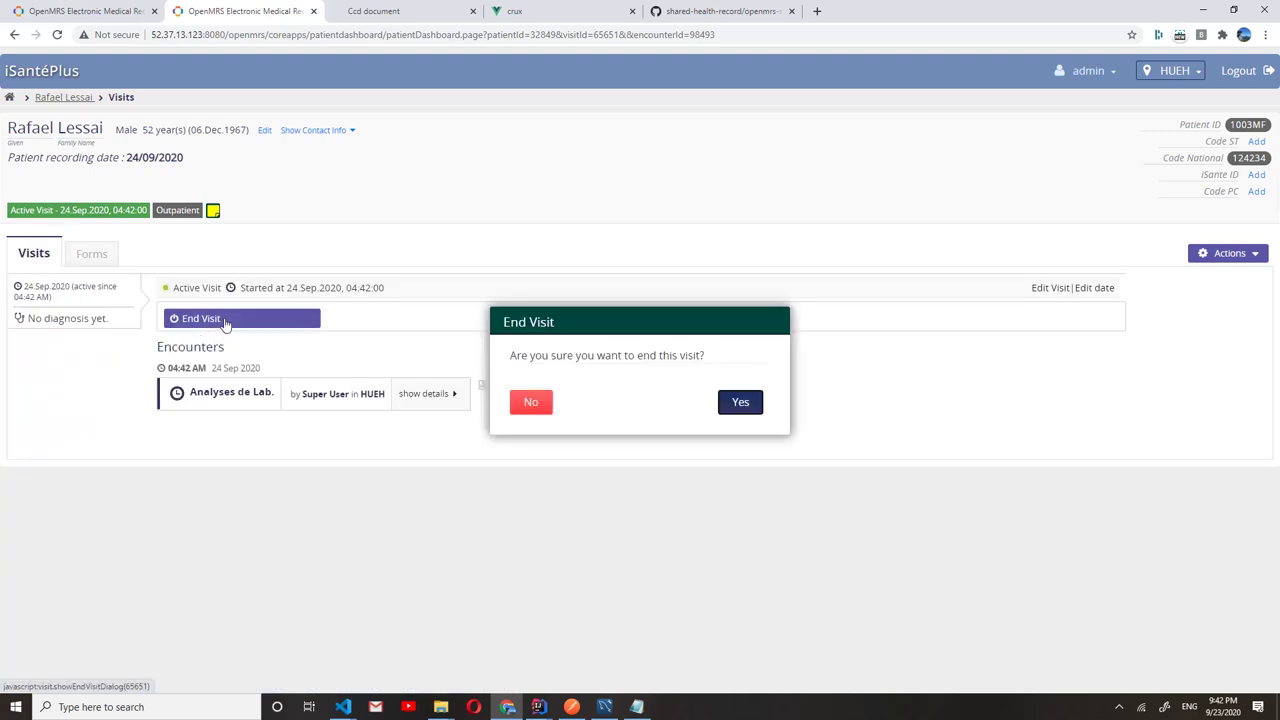
pyautogui.click(740, 403)
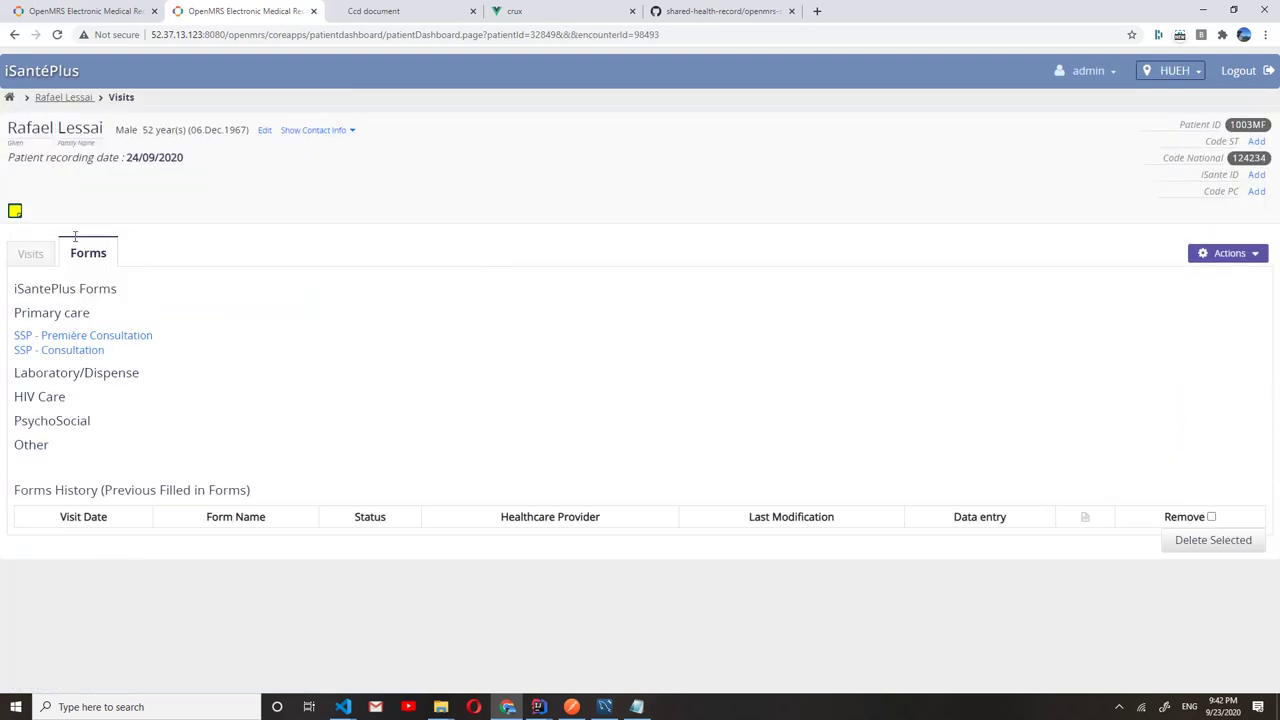
pyautogui.click(36, 255)
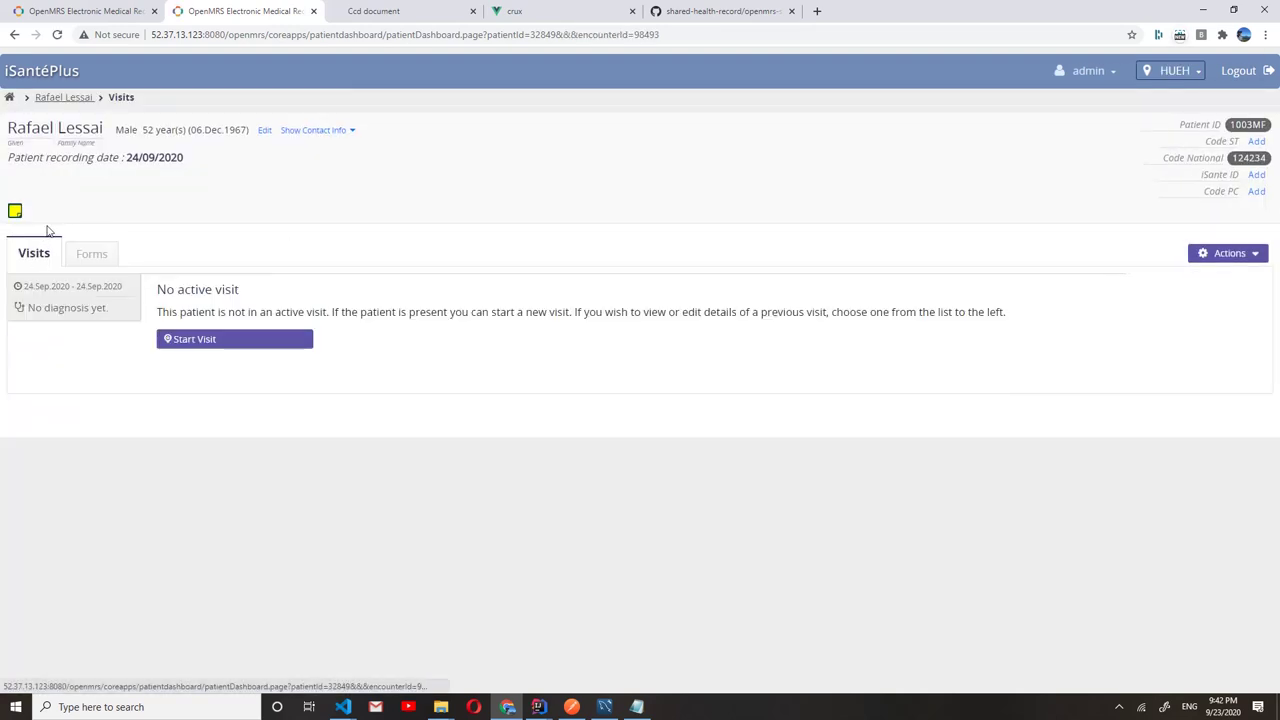
pyautogui.click(75, 98)
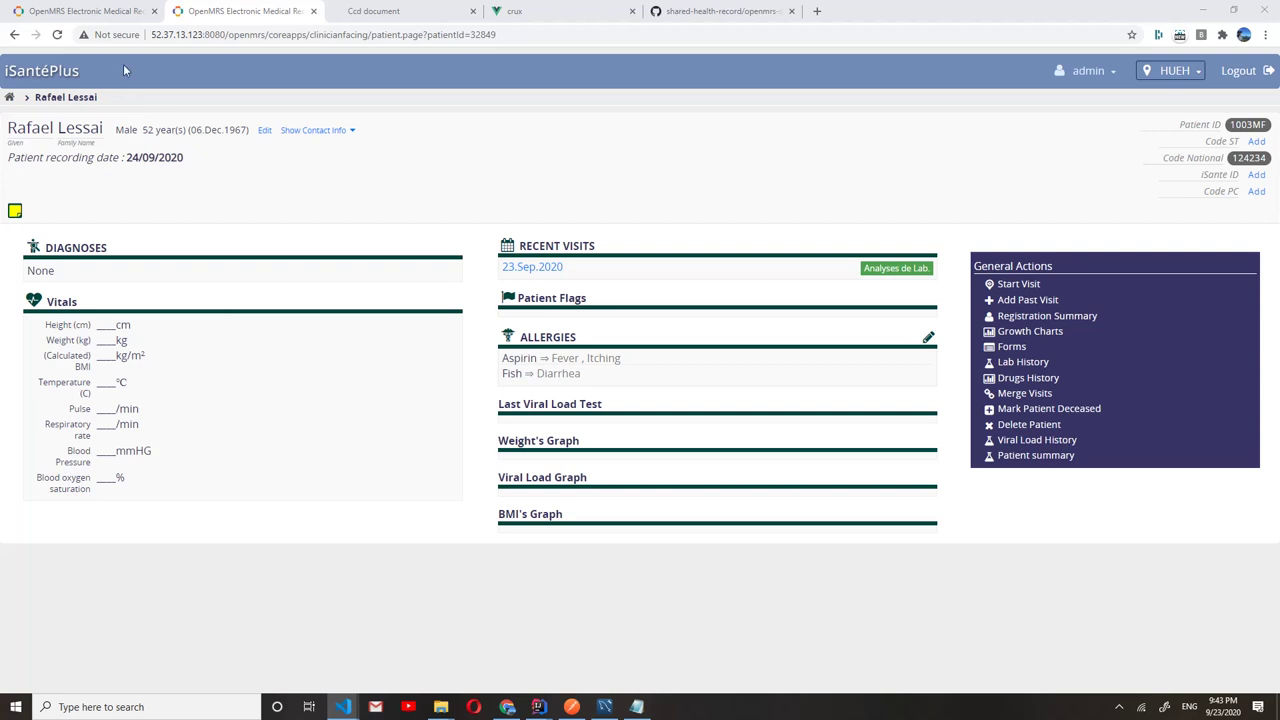
# Switch to the iSantePlus Demo instance and import the patient's Continuity of Care Document from the registration summary.
pyautogui.click(116, 12)
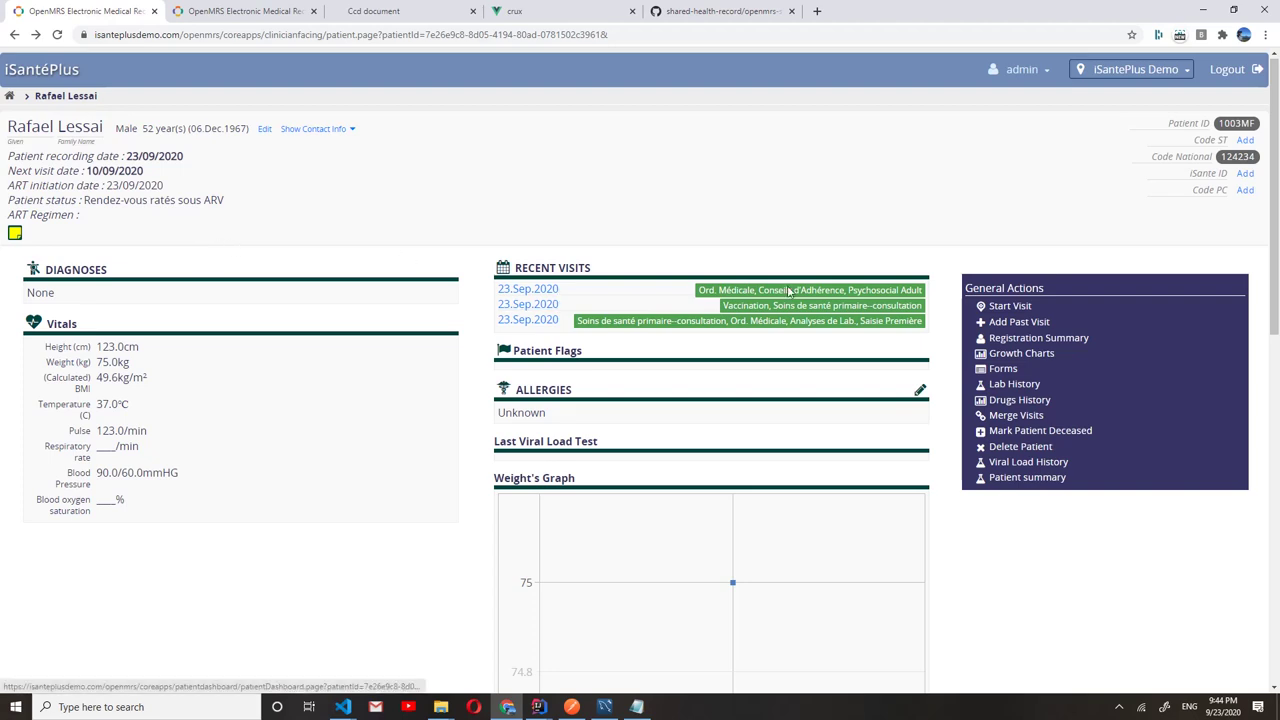
pyautogui.click(1030, 340)
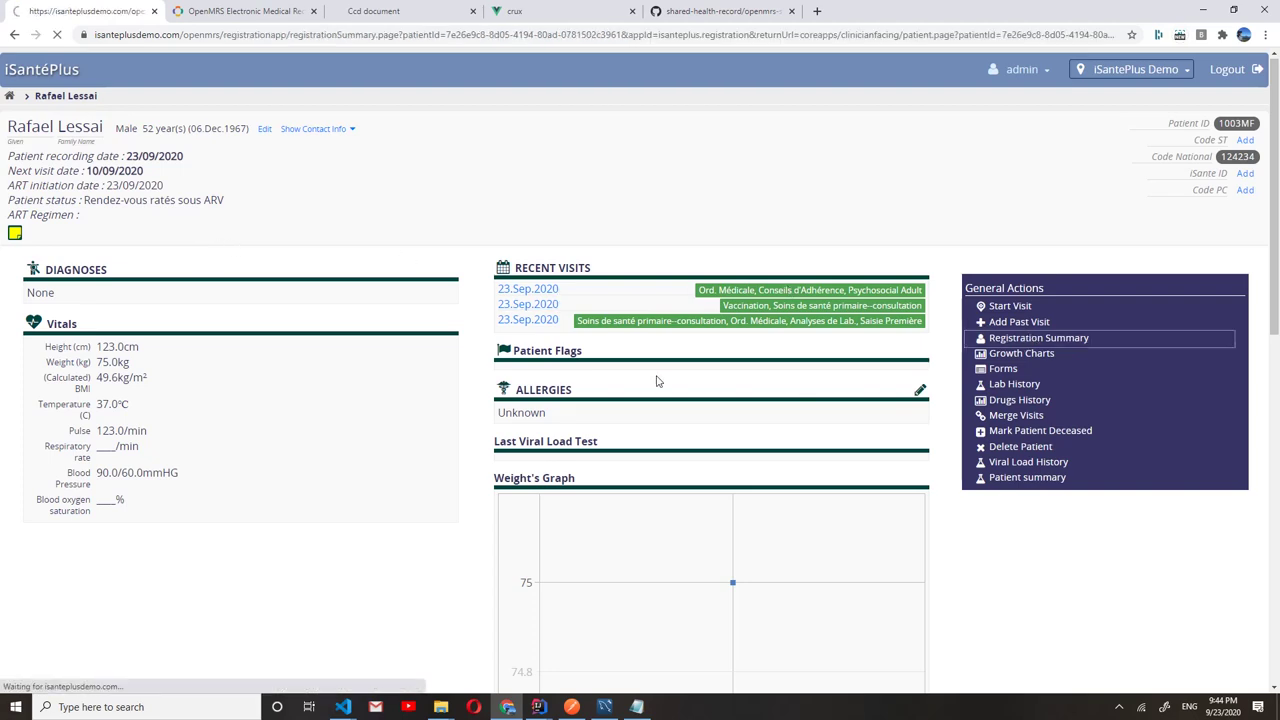
pyautogui.scroll(-1, 330, 380)
pyautogui.scroll(-1, 307, 375)
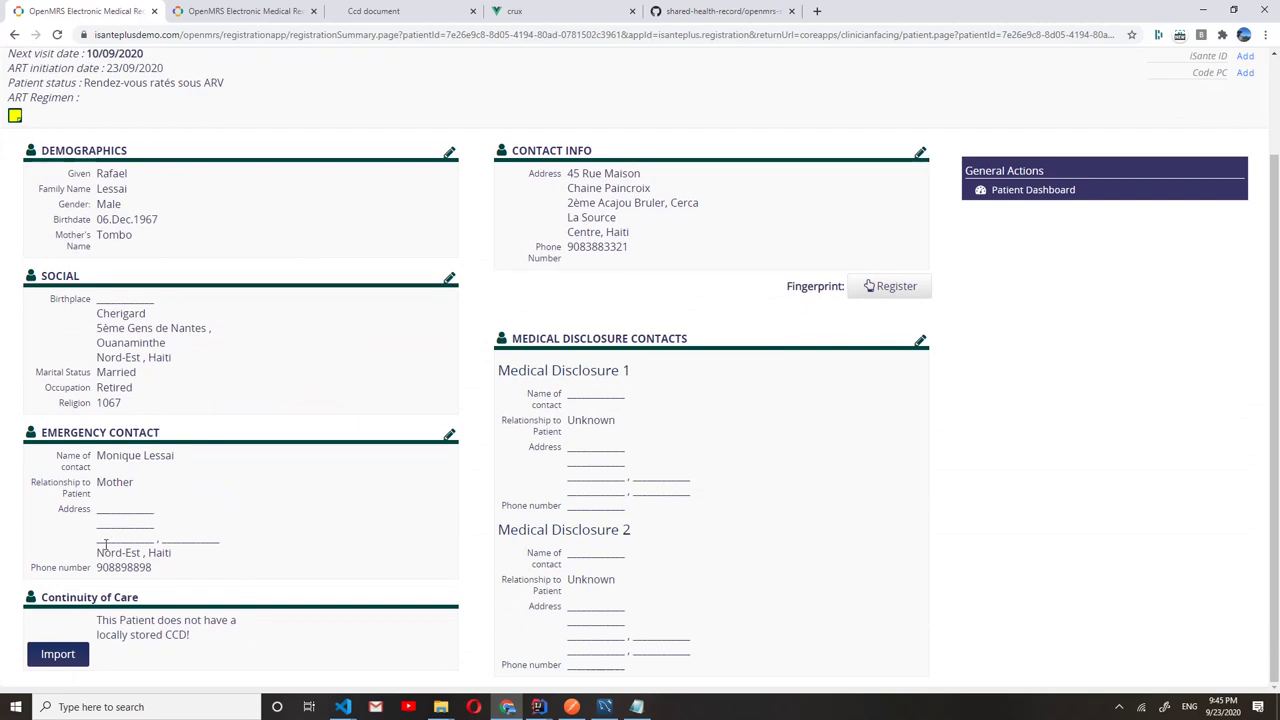
pyautogui.click(50, 655)
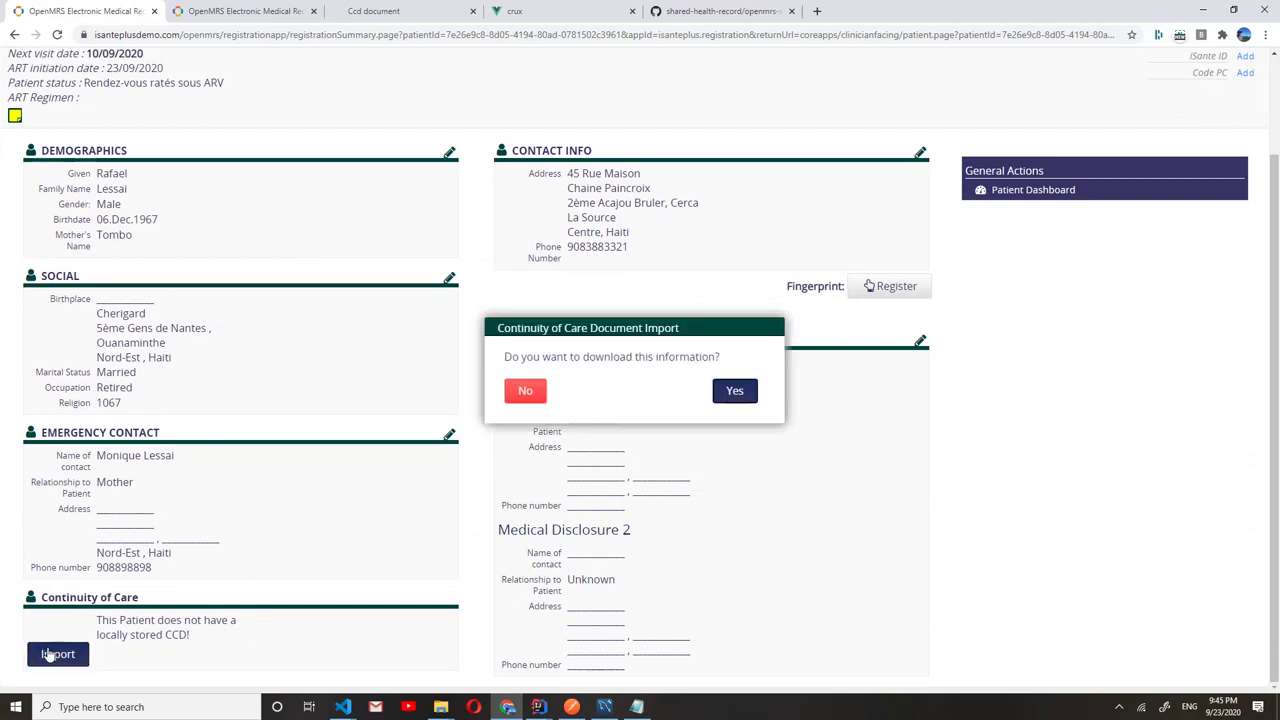
pyautogui.click(735, 391)
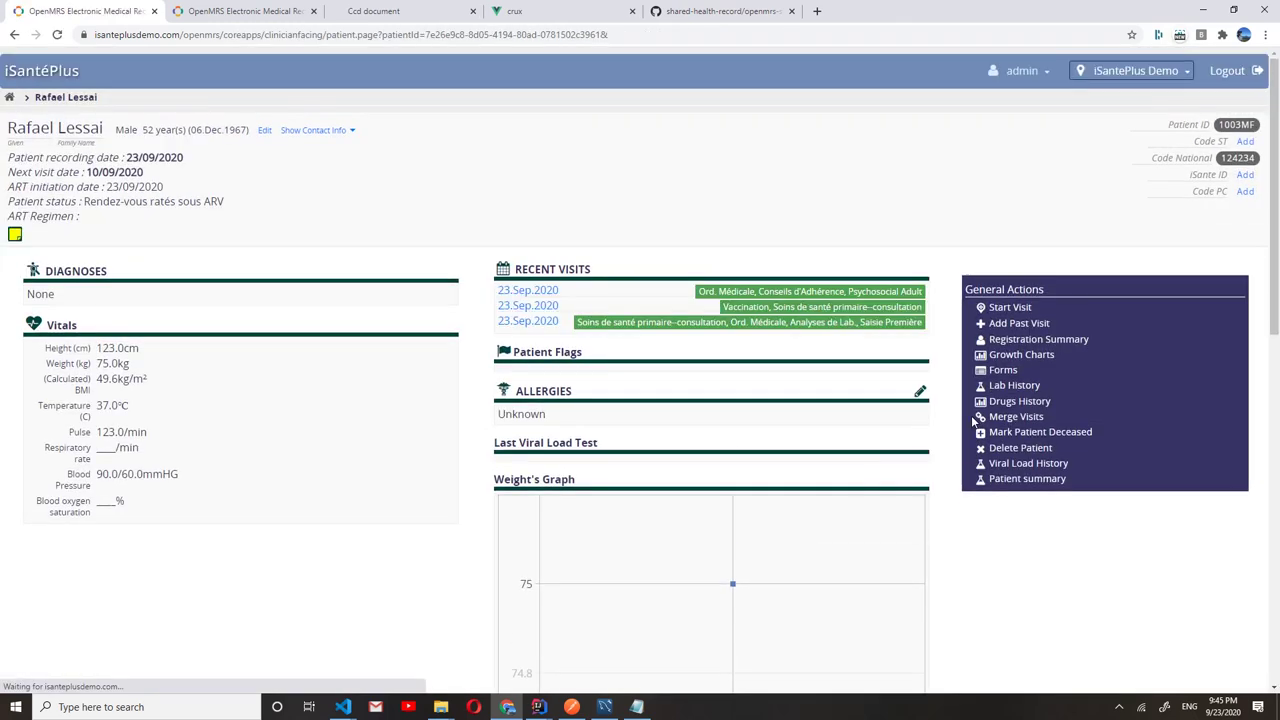
# Reopen the patient's registration summary and view the imported Continuity of Care Document.
pyautogui.click(1050, 341)
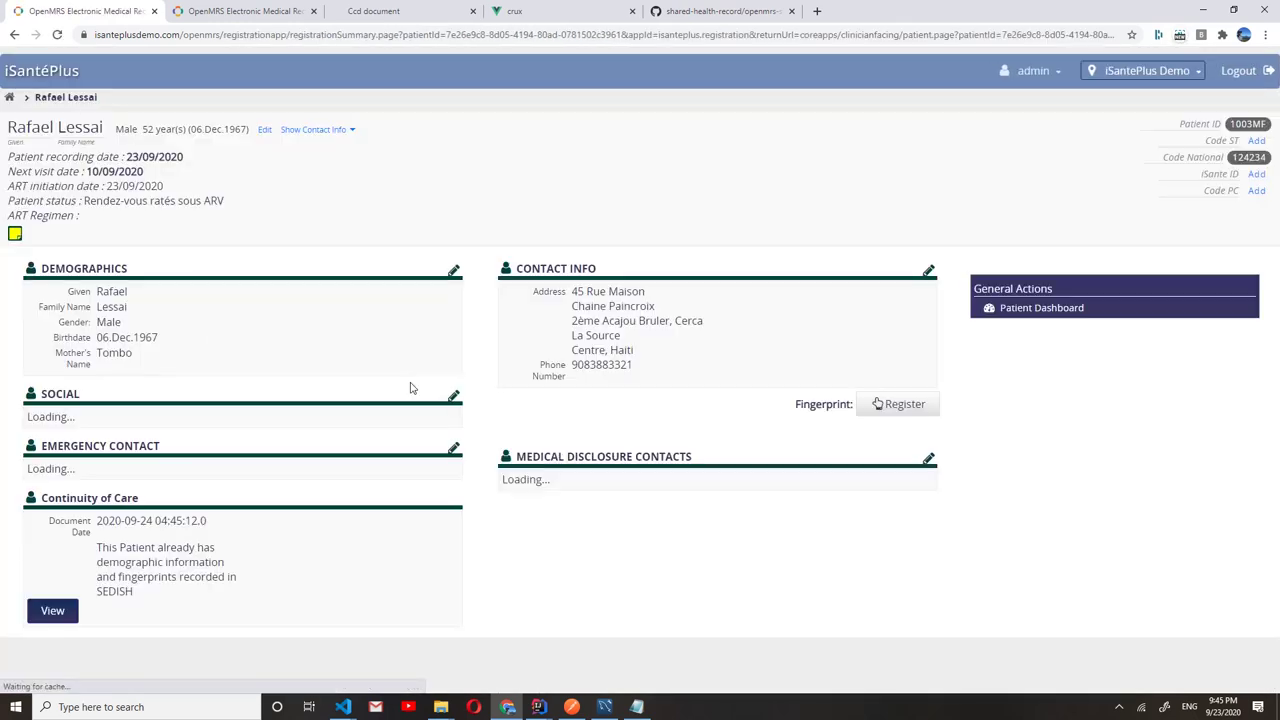
pyautogui.scroll(-3, 87, 545)
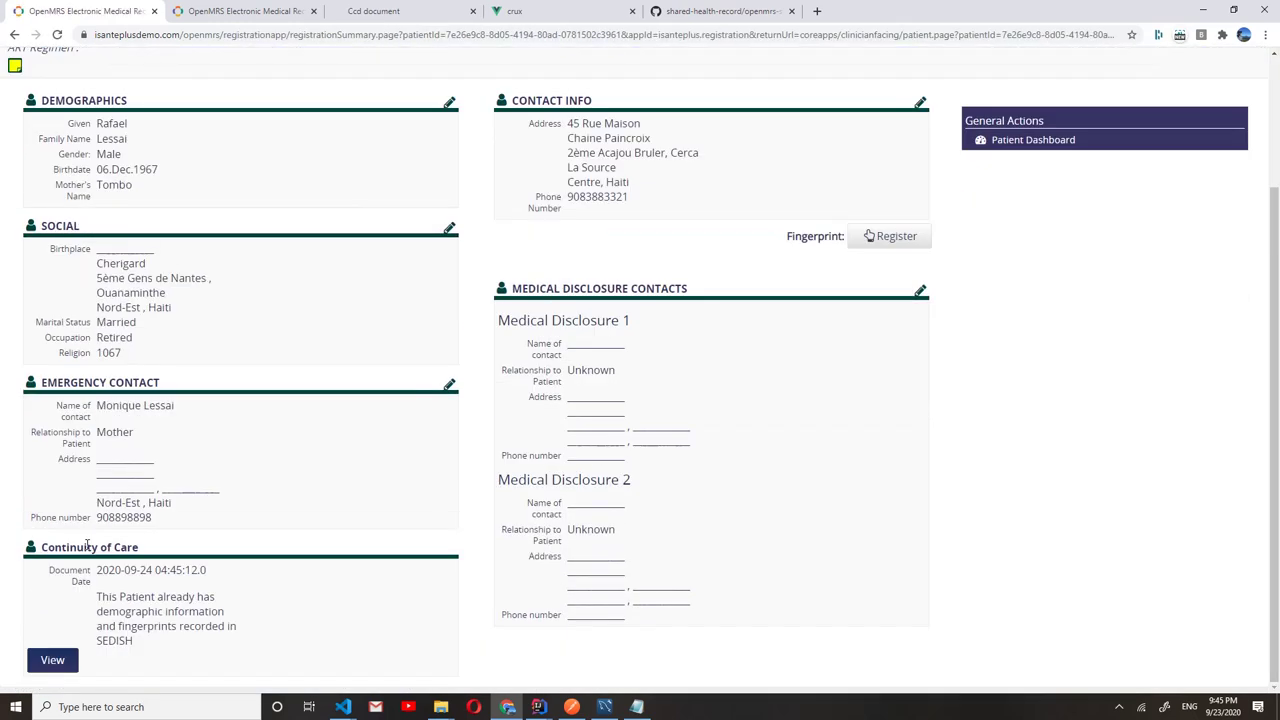
pyautogui.click(55, 660)
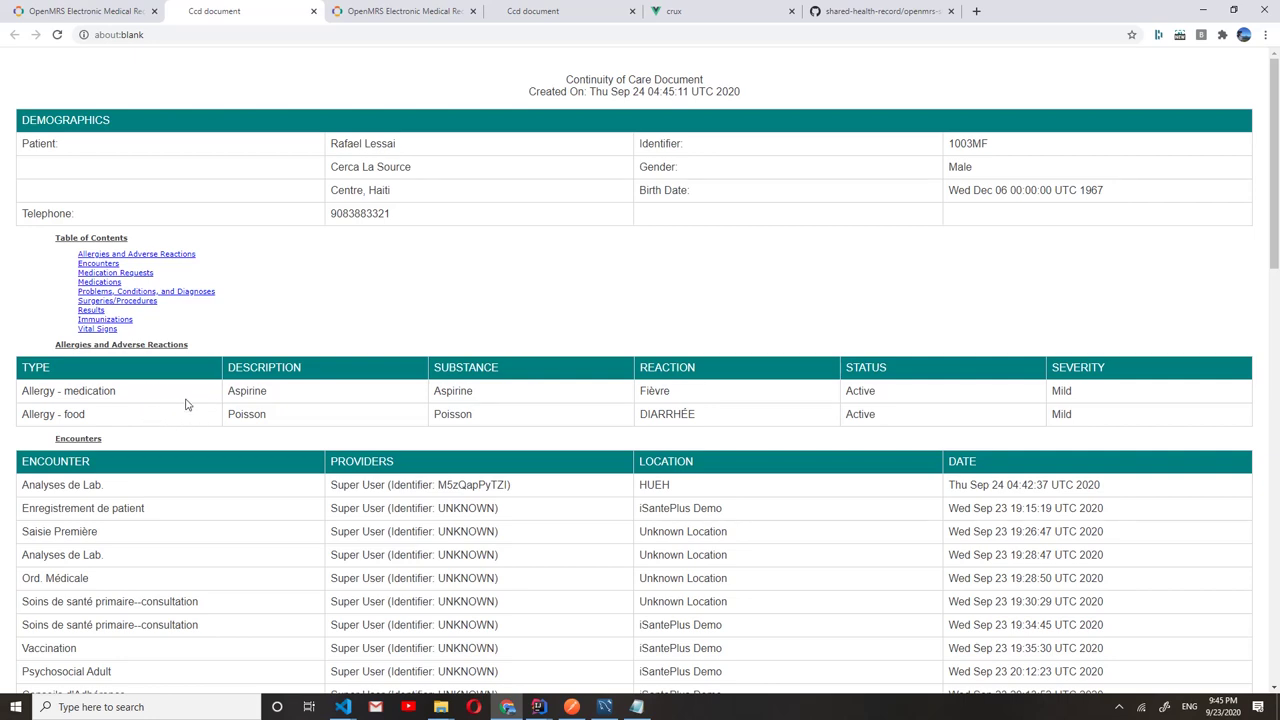
# Examine the document's allergies, encounters and lab results for the data added at HUEH, and return to its beginning.
pyautogui.scroll(-2, 163, 415)
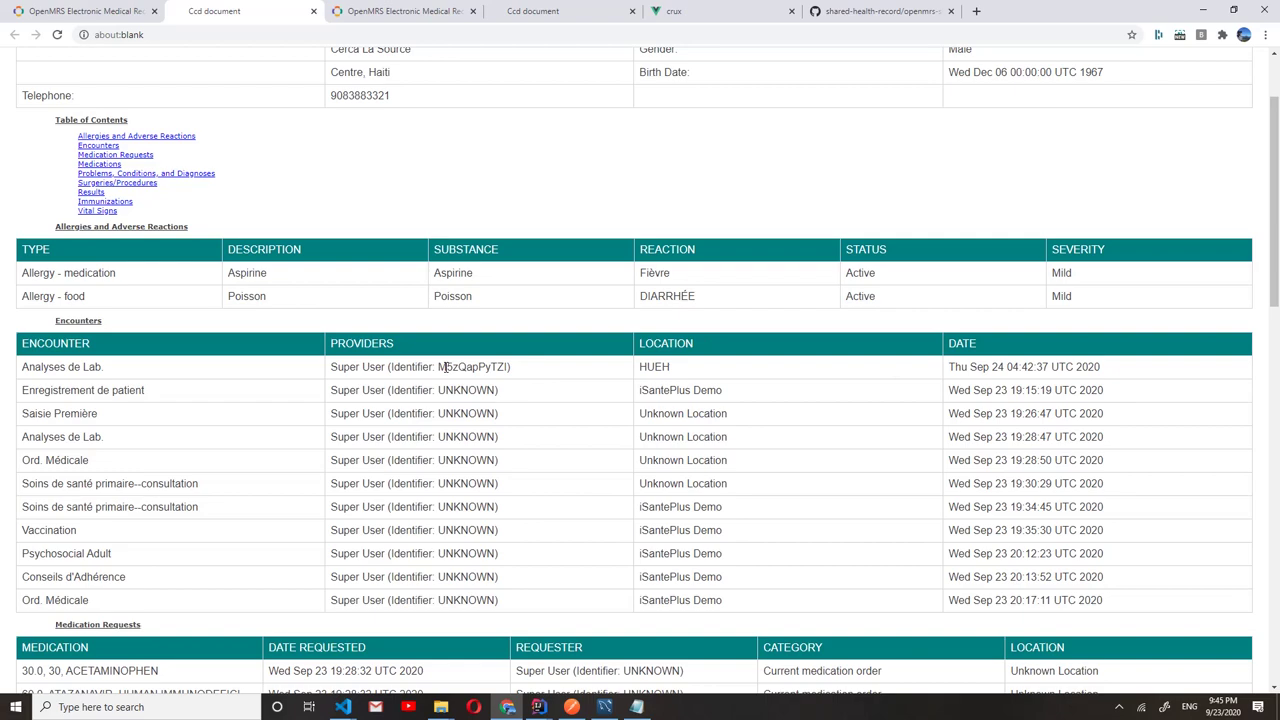
pyautogui.scroll(-8, 446, 367)
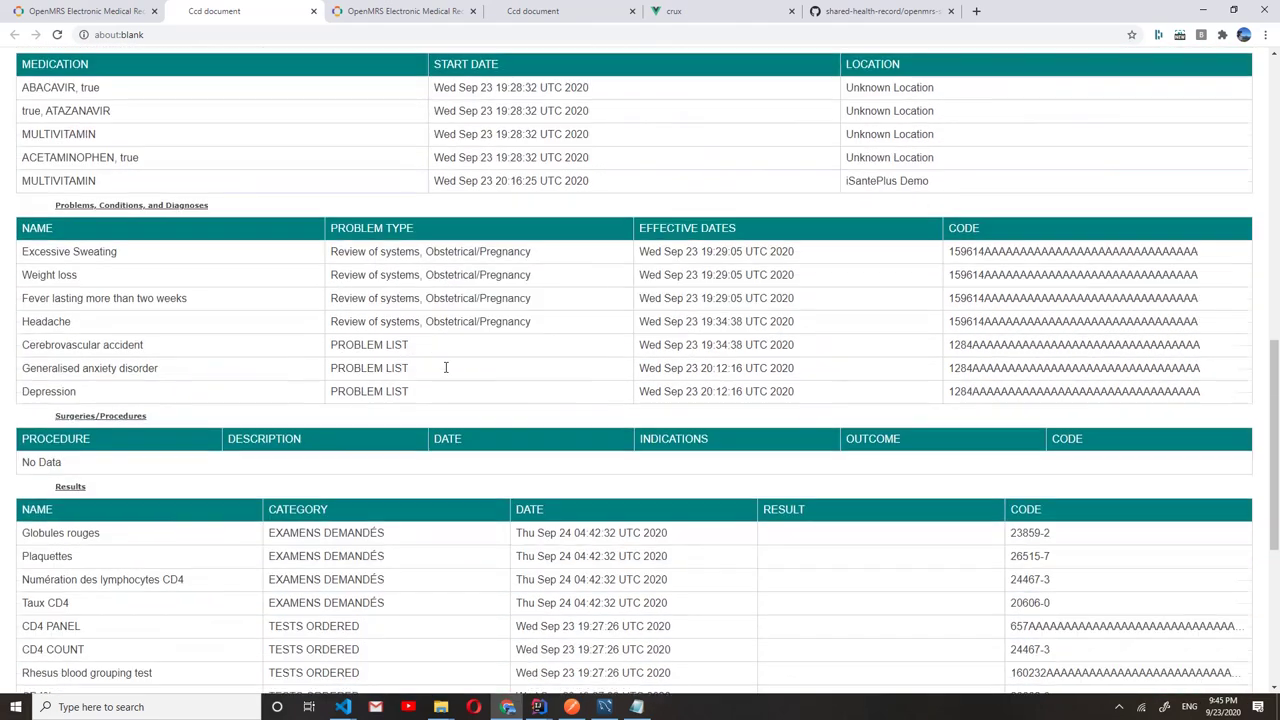
pyautogui.scroll(-3, 446, 367)
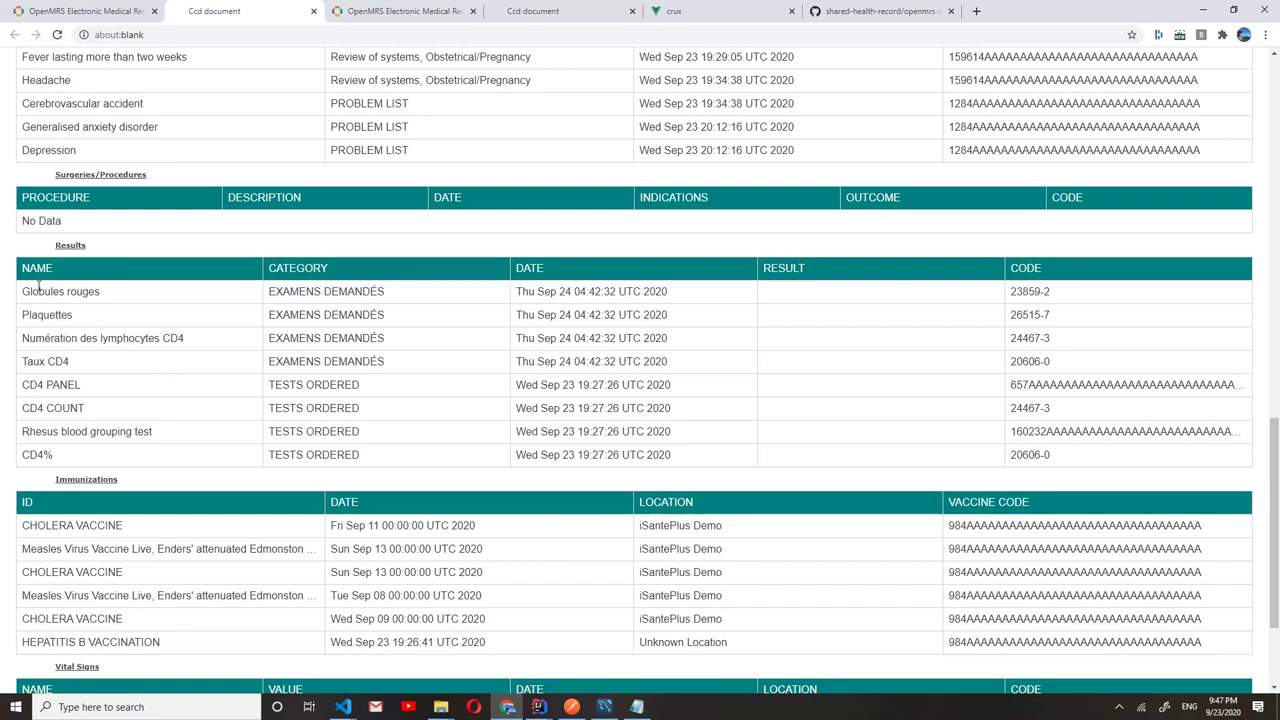
pyautogui.moveTo(19, 292); pyautogui.dragTo(102, 364)
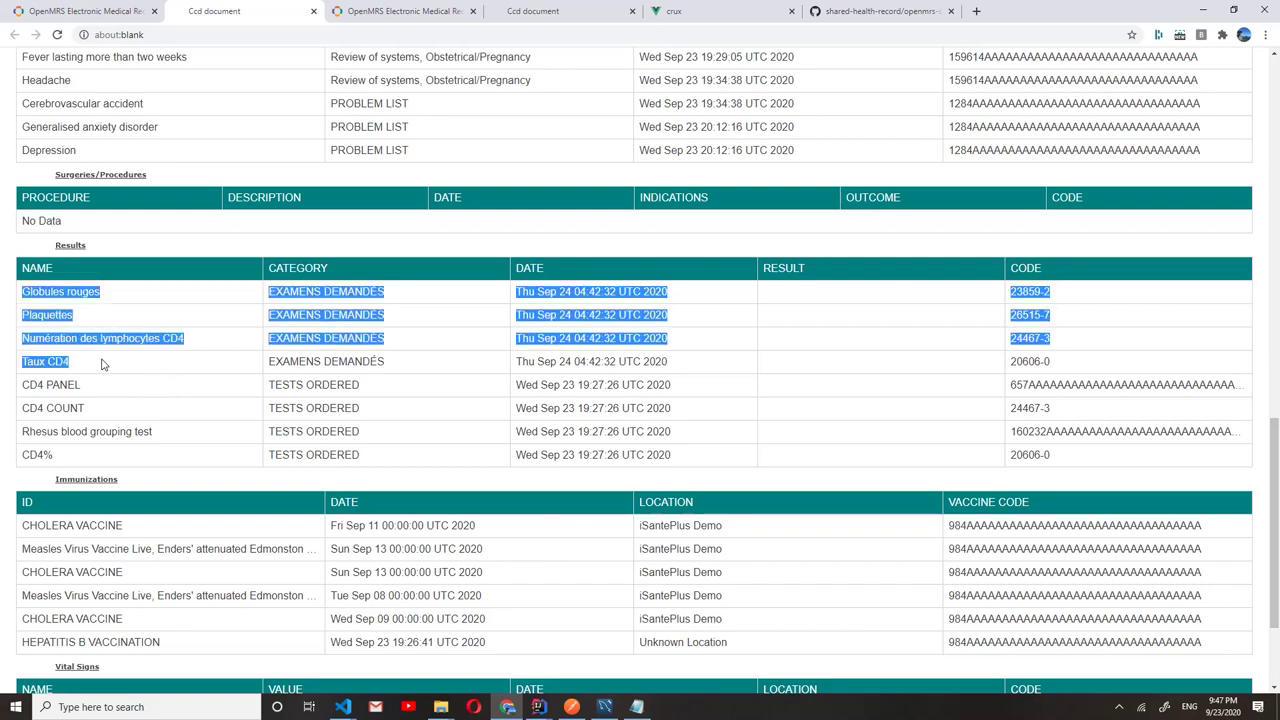
pyautogui.click(100, 346)
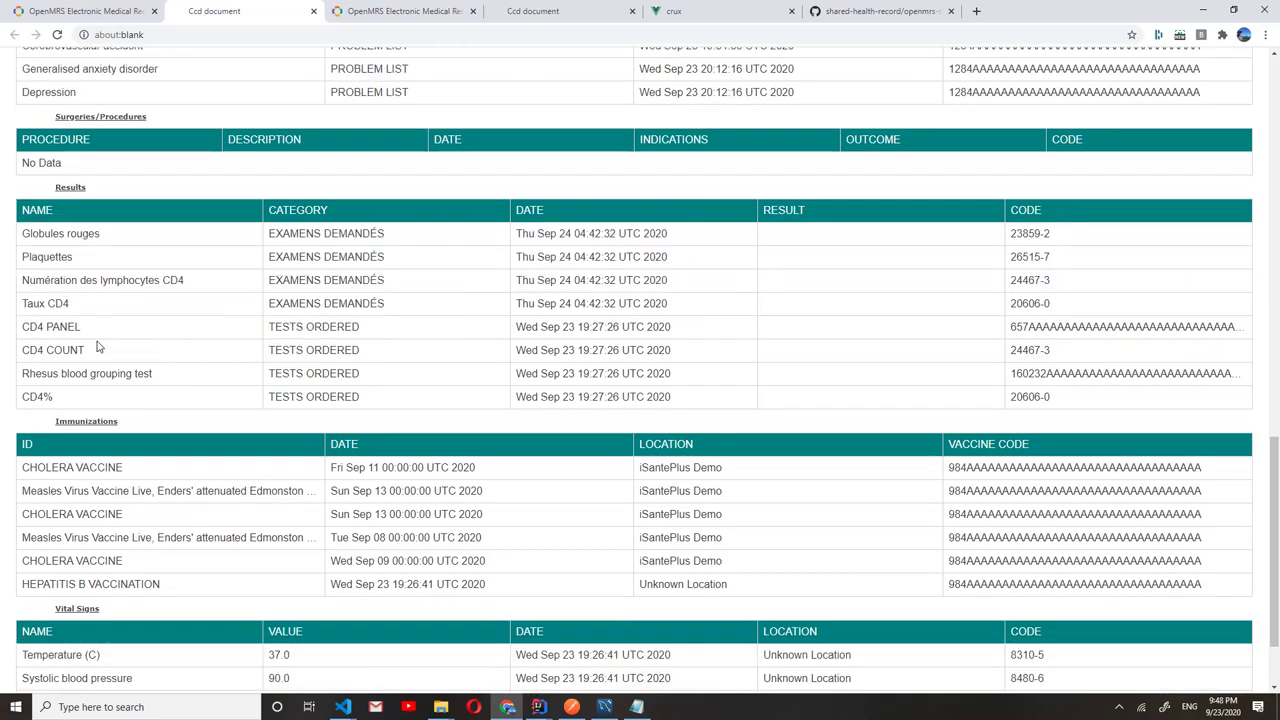
pyautogui.scroll(20, 98, 346)
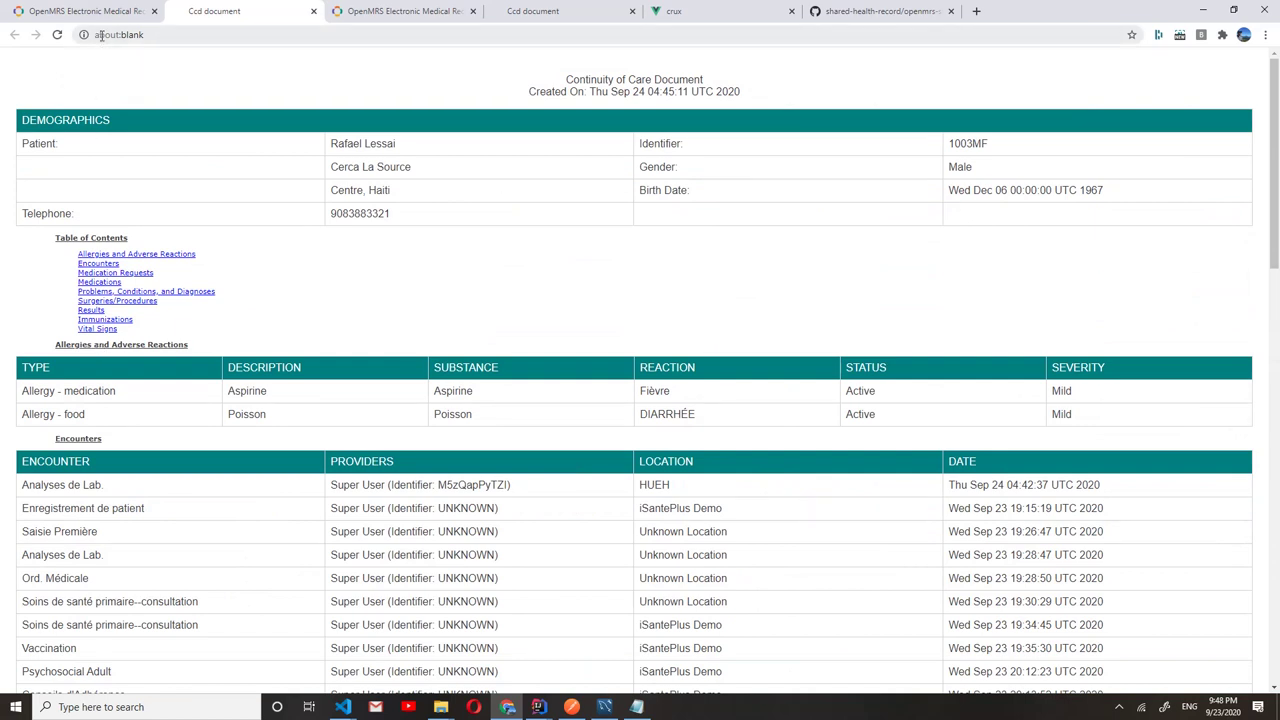